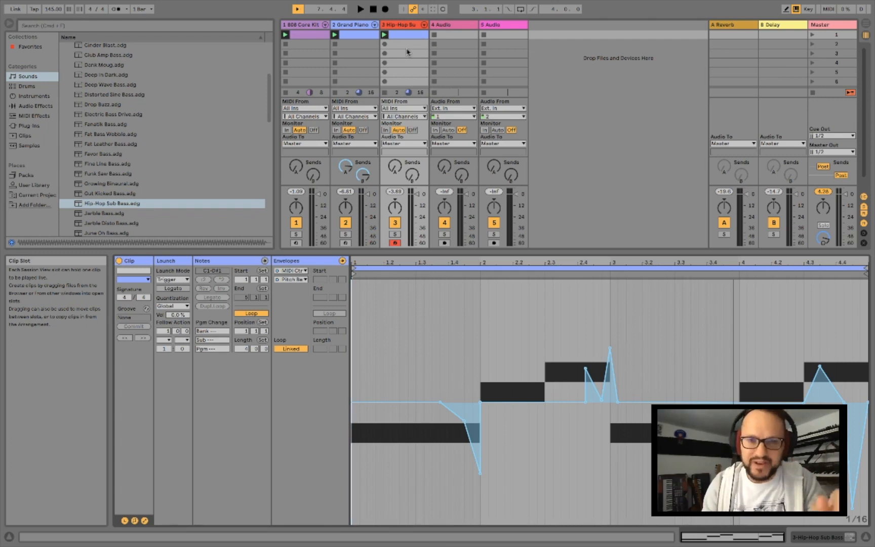
Step: Stop the playing clips on the Hip-Hop Sub Bass, Grand Piano and 808 Core Kit tracks
click(385, 92)
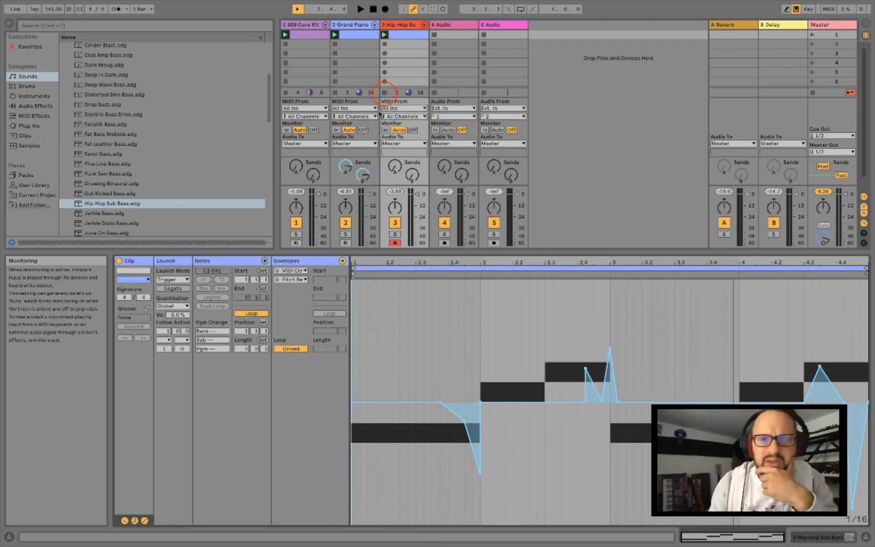
click(335, 93)
click(286, 93)
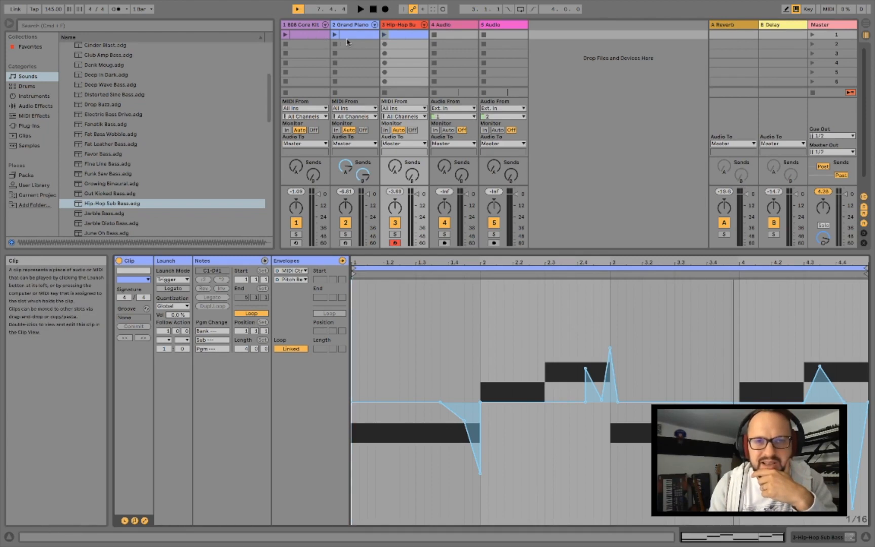
Step: Audition the bass clip alone, and layer the drum, piano and bass clips one by one before stopping the drums
click(384, 35)
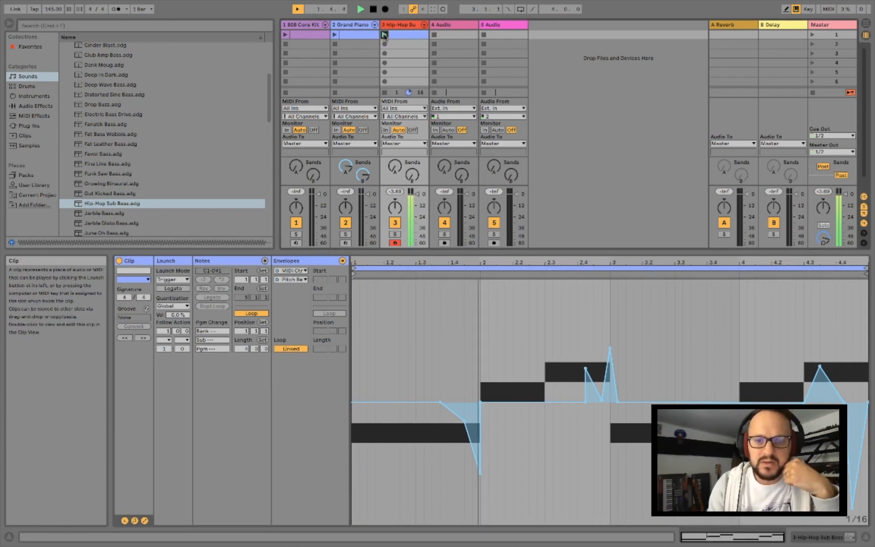
click(385, 93)
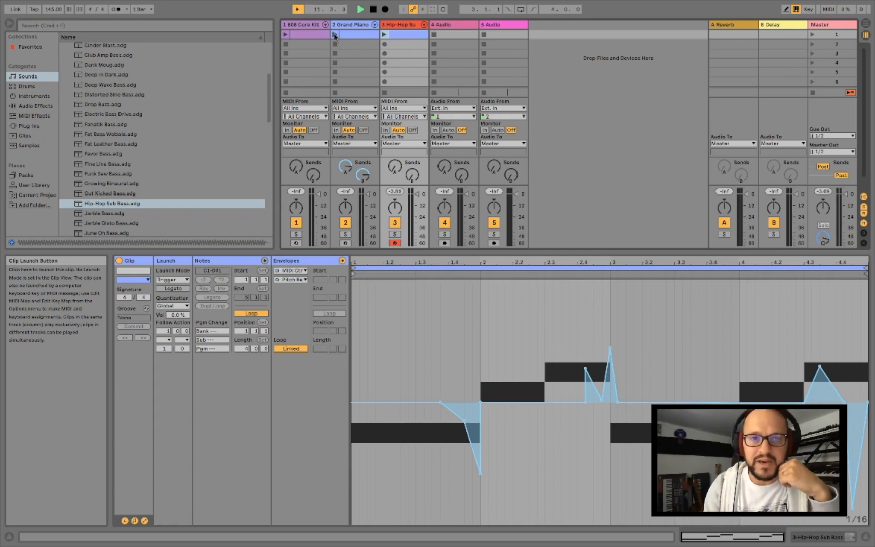
click(285, 36)
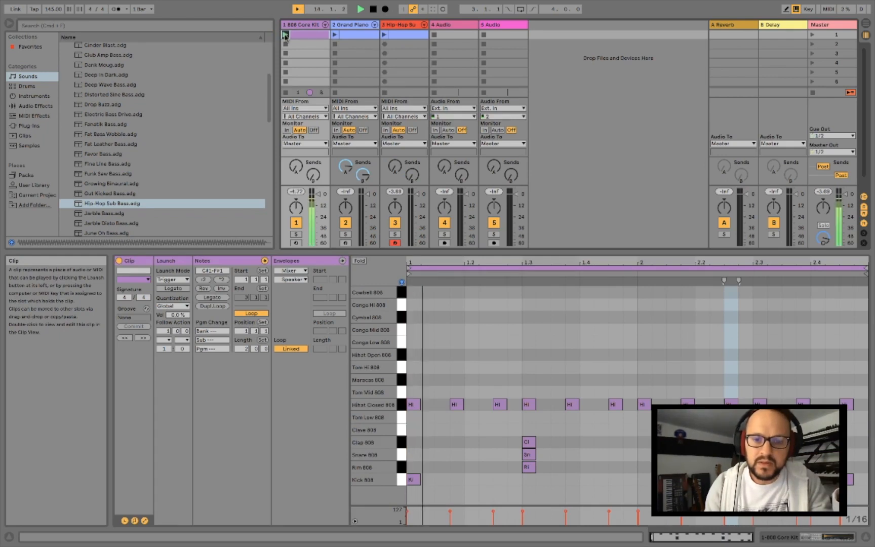
click(335, 34)
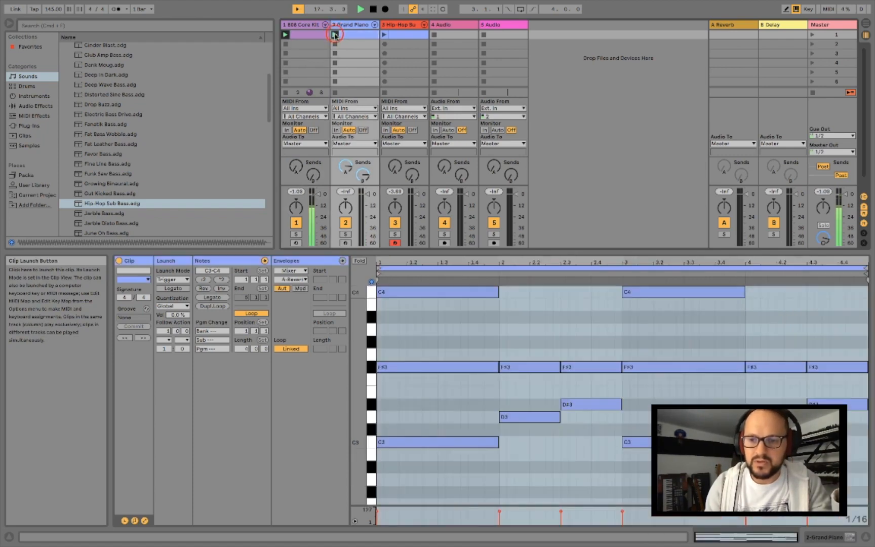
click(384, 36)
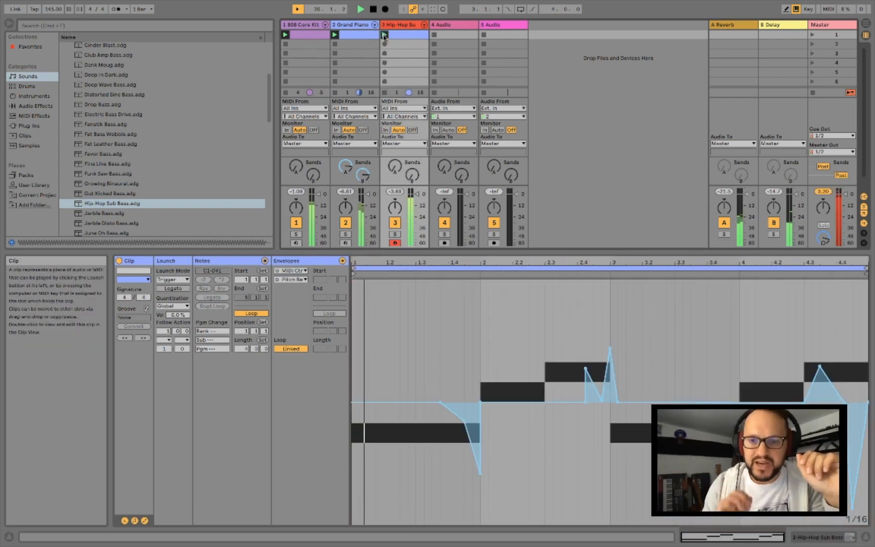
click(285, 92)
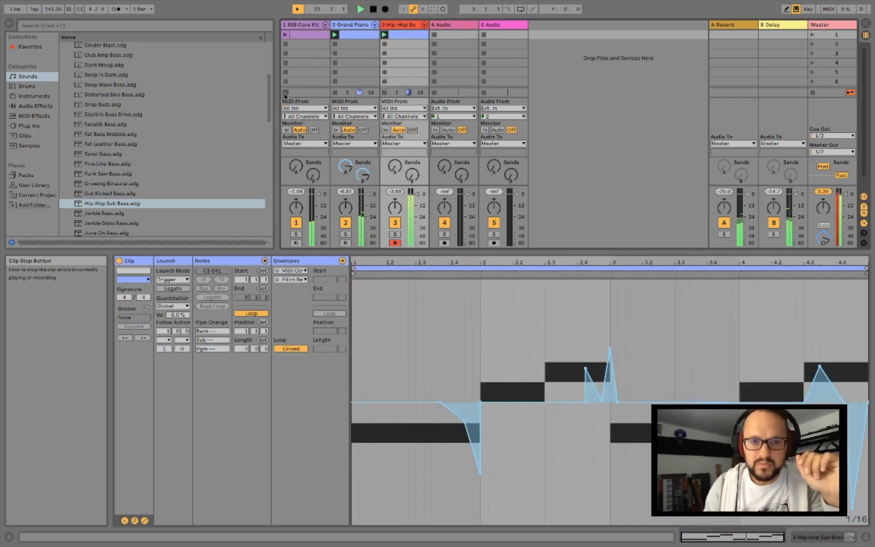
Step: Launch scene 1 to hear all three clips together, and stop playback and the clips on every track
click(812, 36)
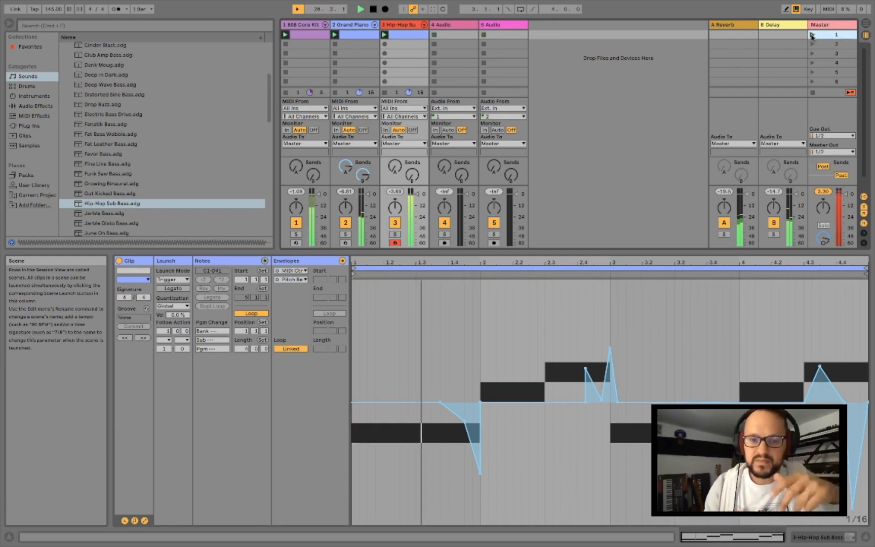
click(373, 9)
click(373, 10)
click(384, 92)
click(384, 93)
click(335, 92)
click(284, 93)
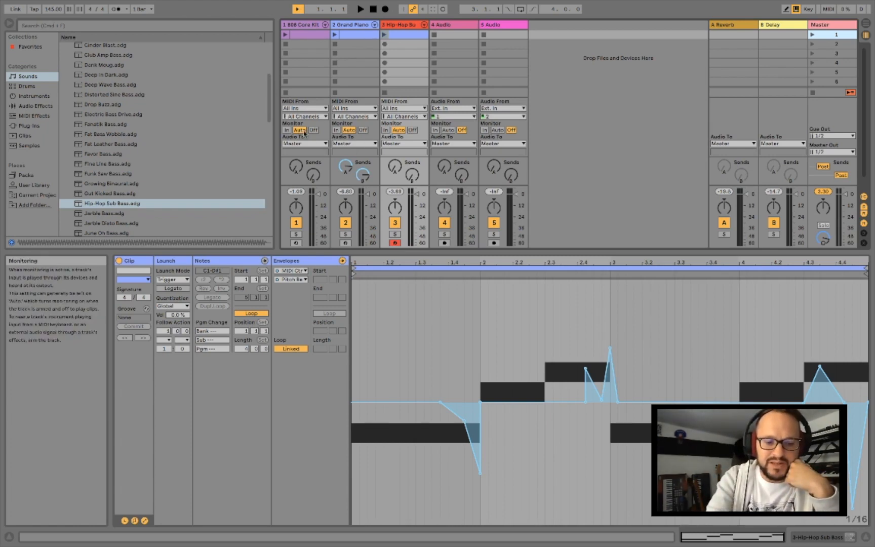
Step: Switch to the Arrangement View and enlarge the track area by shrinking the clip detail area
key(Tab)
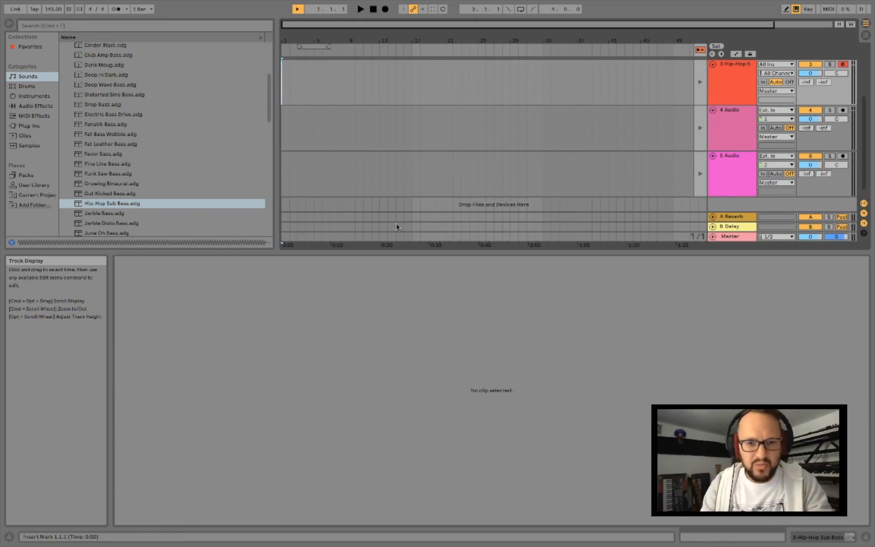
drag(404, 250, 416, 372)
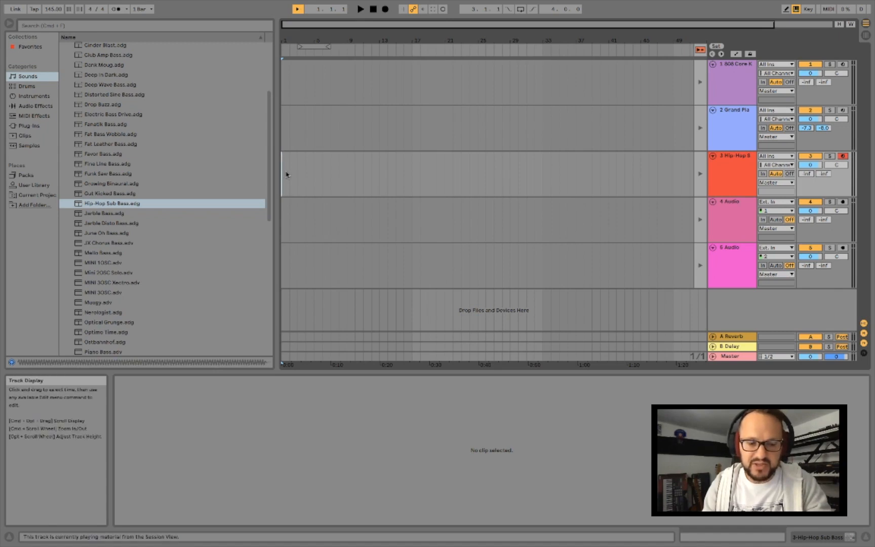
Step: Compare the Session View clip grid with the empty Arrangement timeline by alternating between the two views
key(Tab)
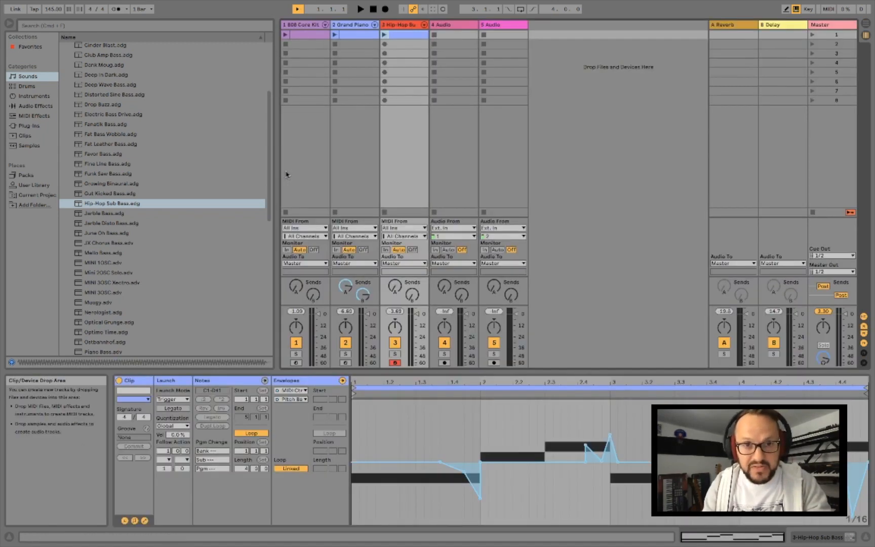
key(Tab)
key(Tab)
key(Tab)
key(Tab)
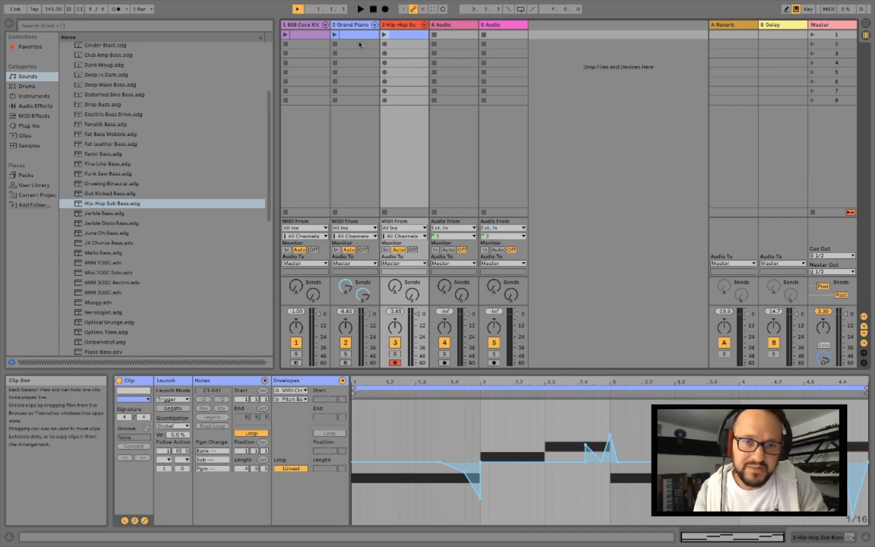
key(Tab)
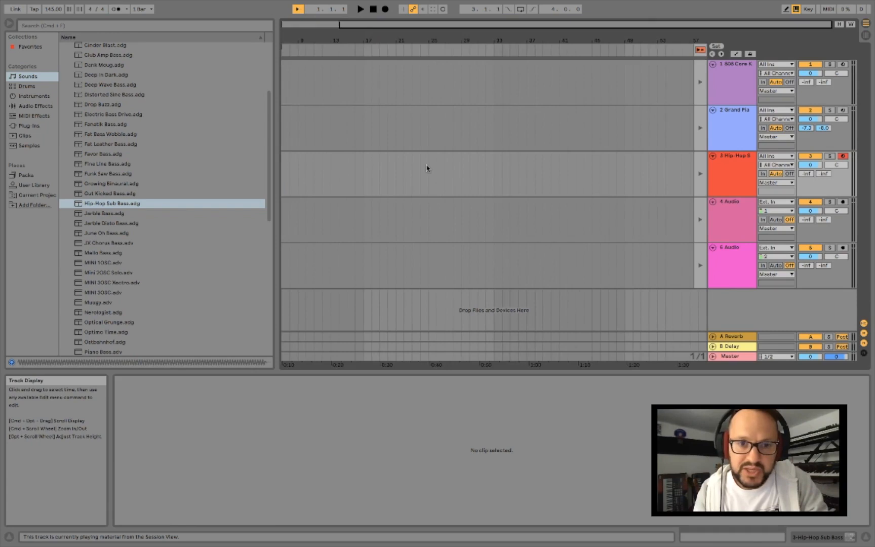
scroll(426, 168, left, 3)
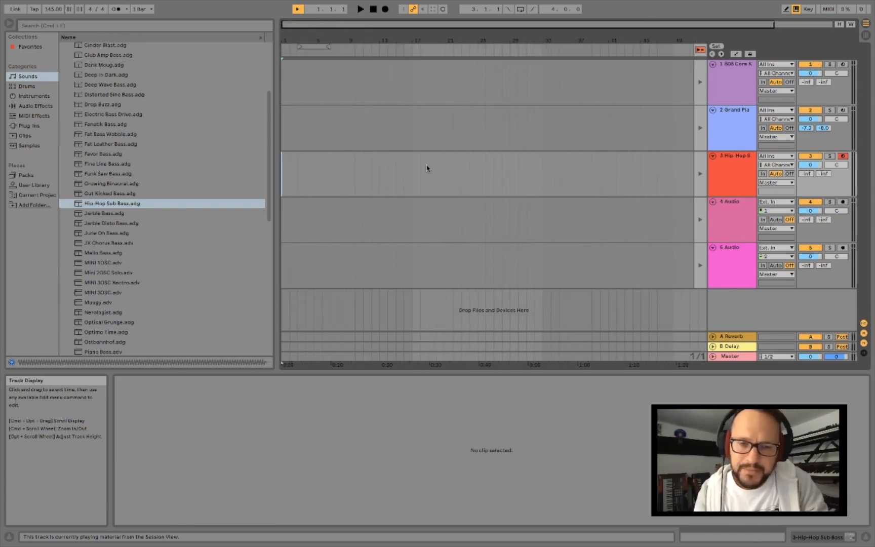
key(Tab)
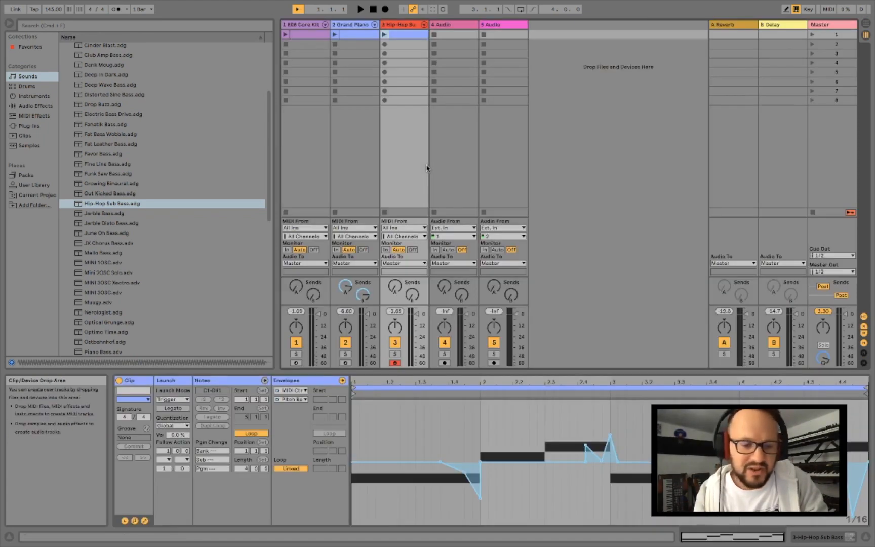
key(Tab)
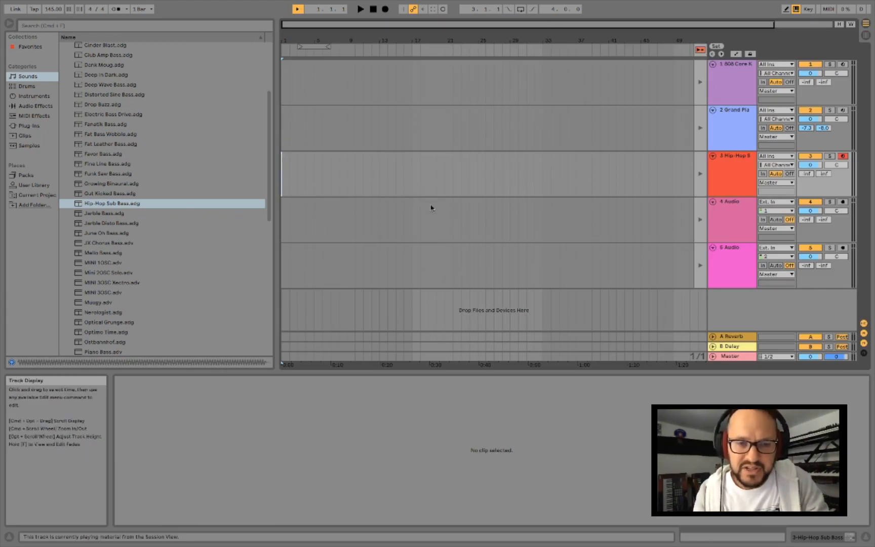
key(Tab)
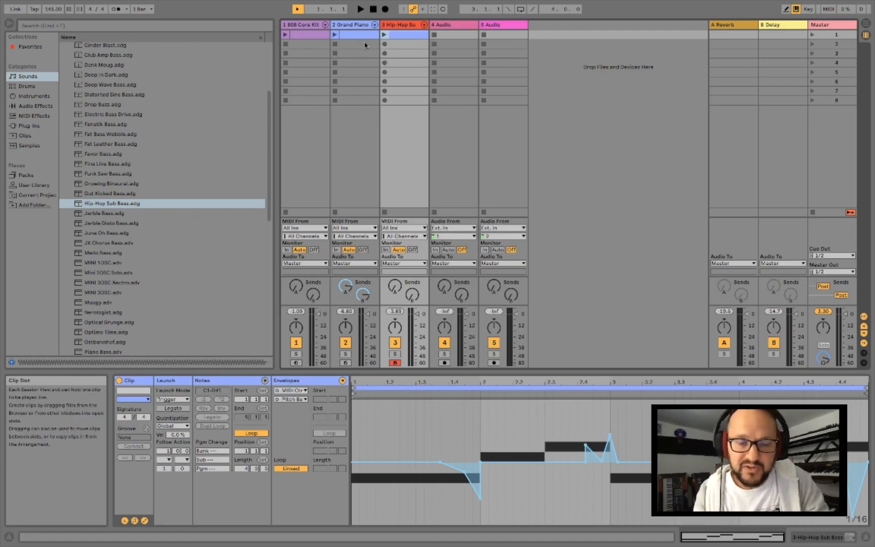
Step: Place the drum, piano and bass clips from the Session View together in the arrangement, starting at bar 3 on their own tracks
click(311, 35)
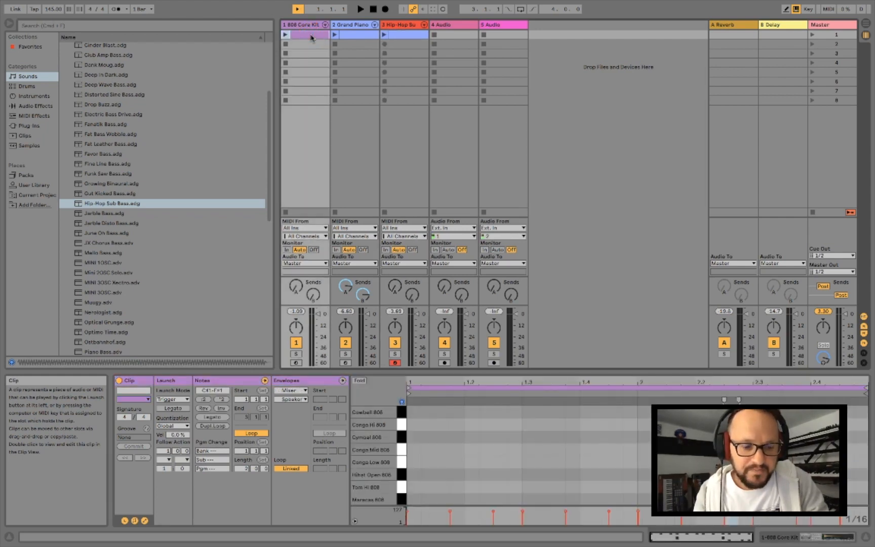
shift+click(400, 35)
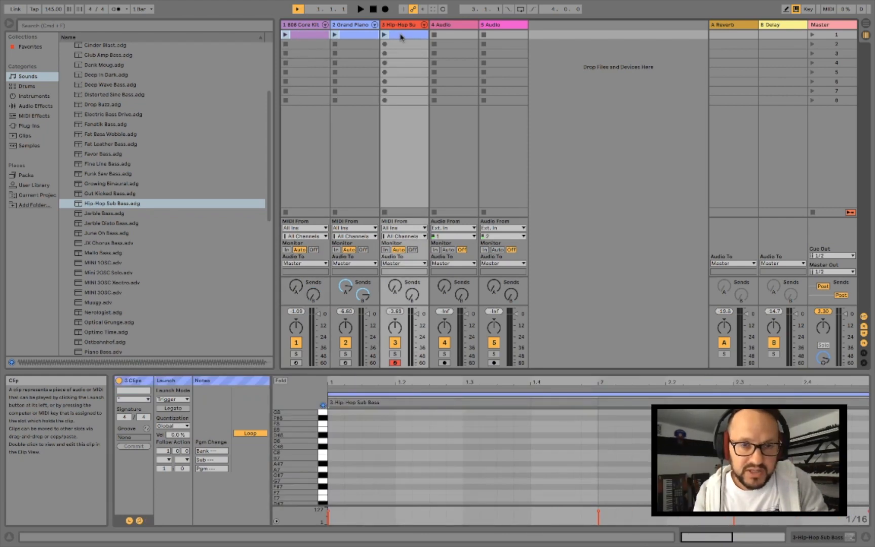
click(300, 36)
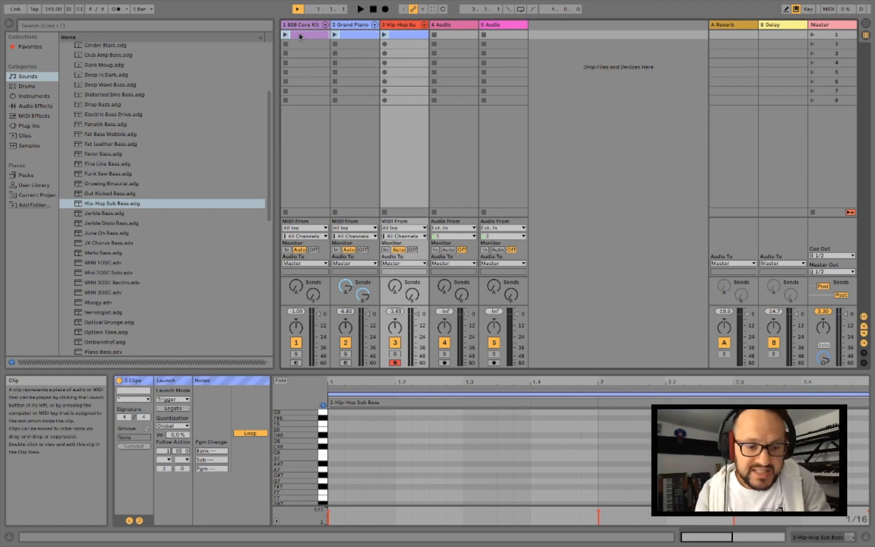
key(Tab)
drag(299, 35, 297, 77)
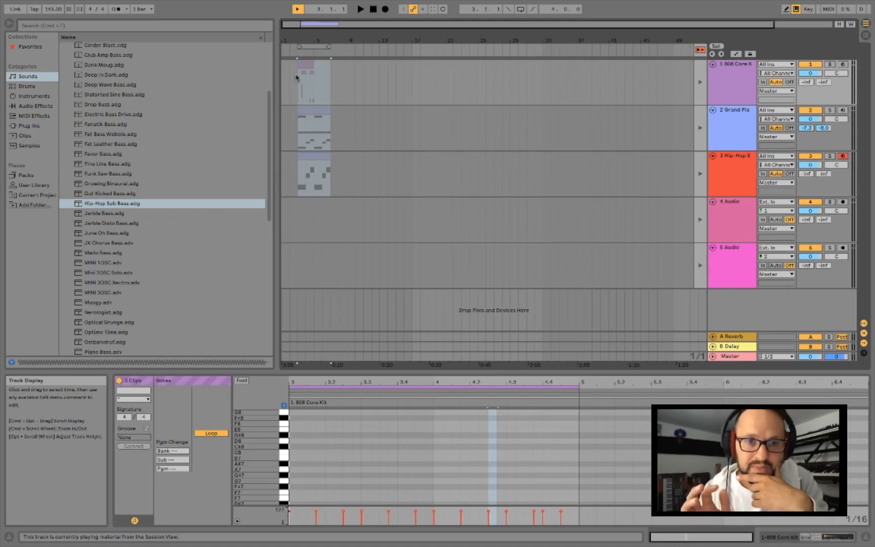
Step: Try to play the arranged clips from bar 3 and stop playback
click(293, 82)
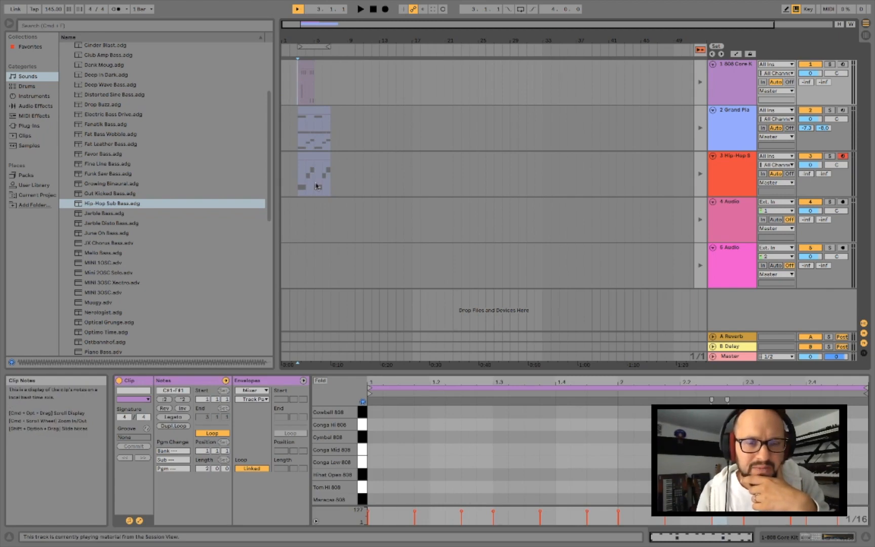
click(358, 9)
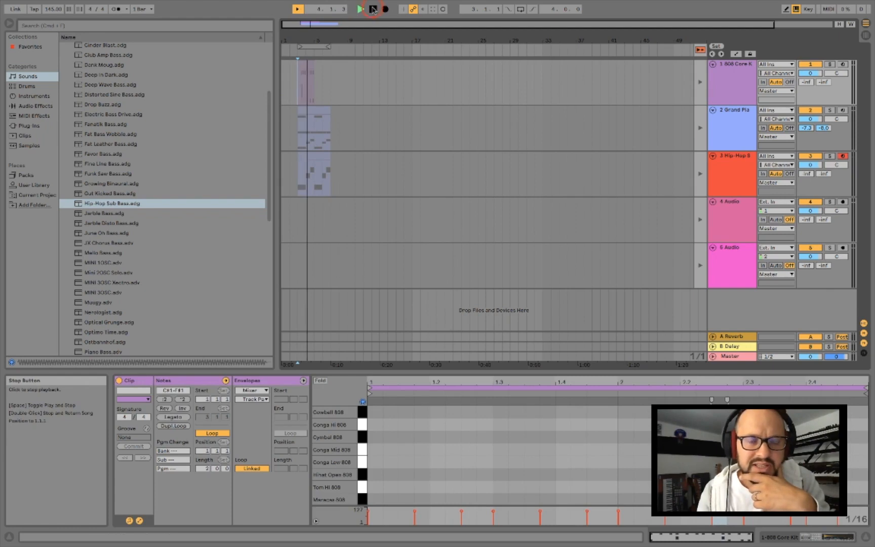
click(373, 10)
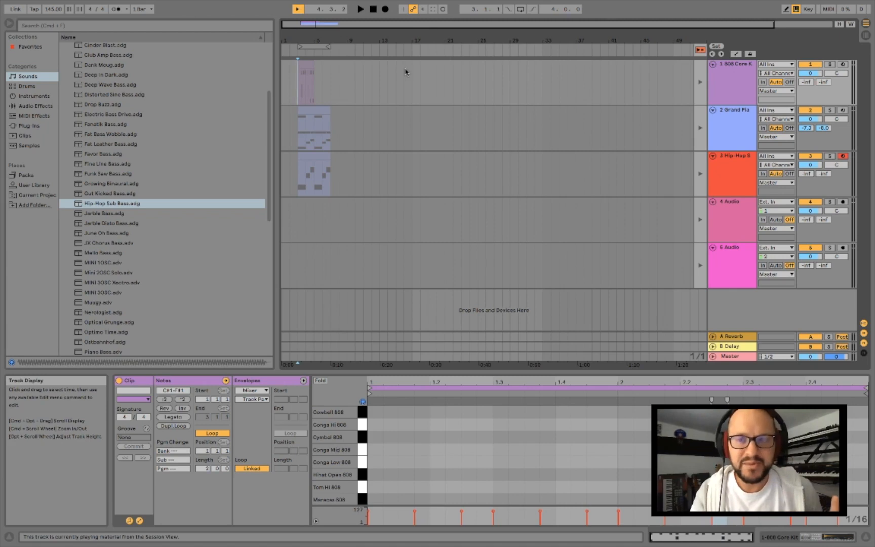
Step: Return all tracks to arrangement playback and play the three clips from bar 3
click(700, 52)
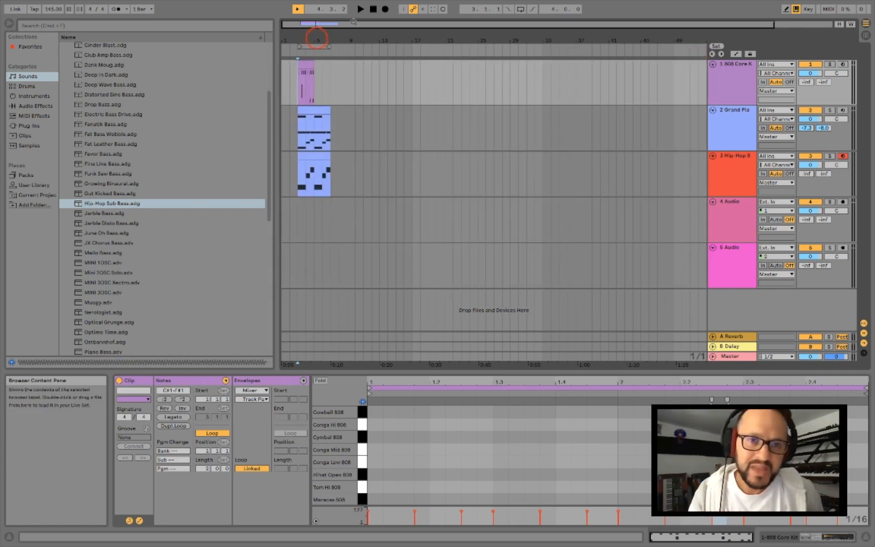
drag(317, 39, 369, 67)
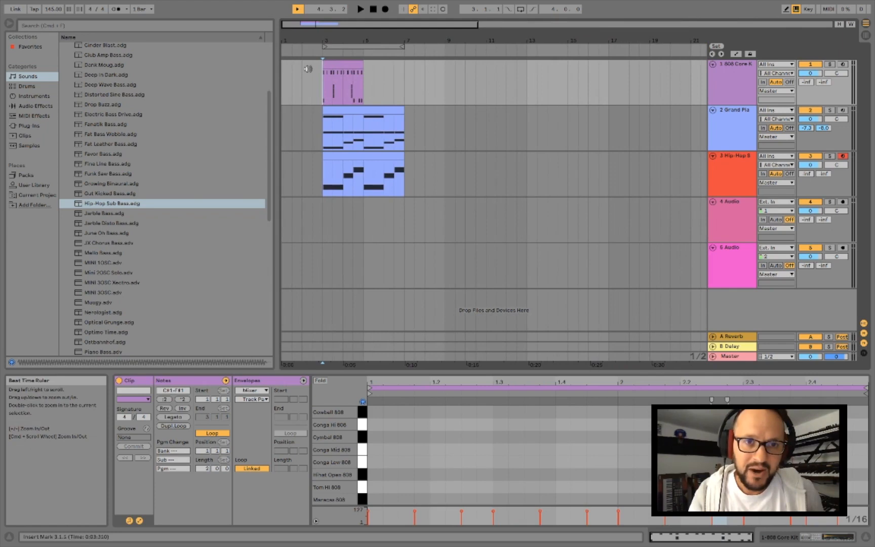
click(360, 10)
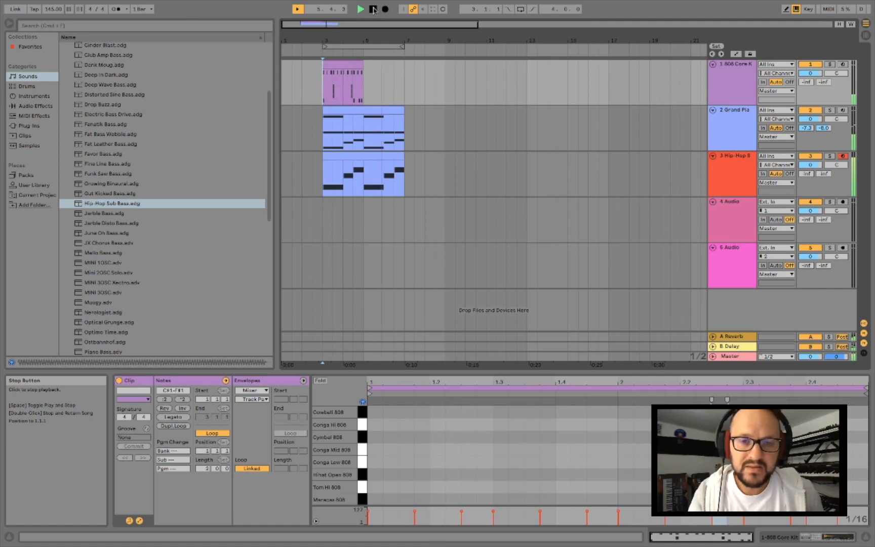
click(373, 9)
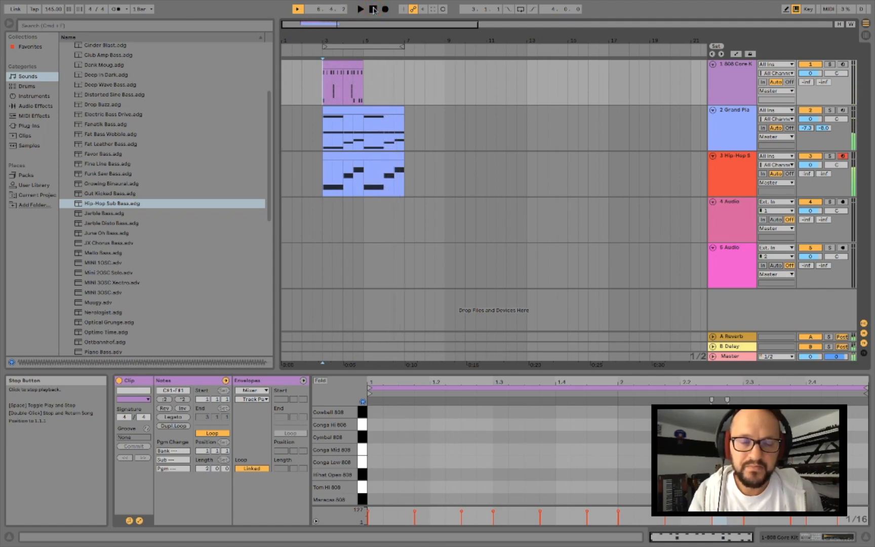
Step: Duplicate the 808 Core Kit clip once on its track so the drums run as long as the piano and bass clips
click(344, 72)
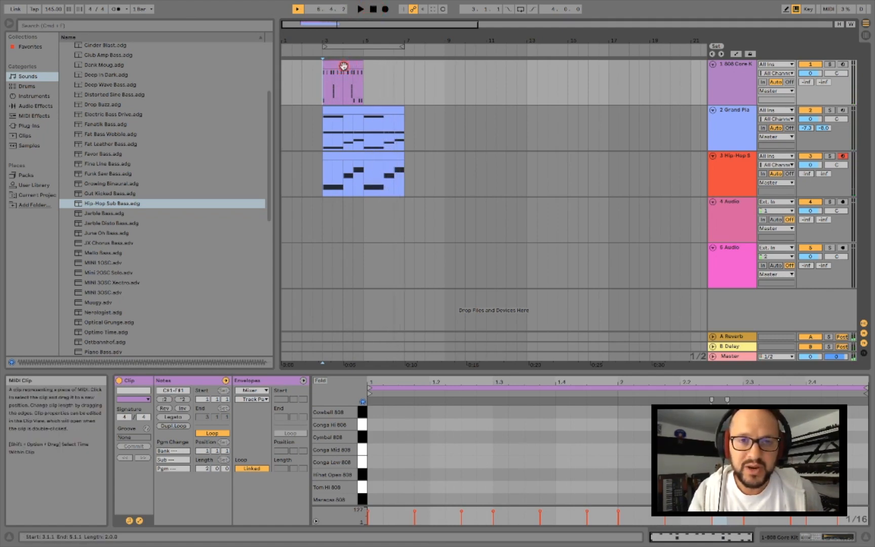
click(344, 111)
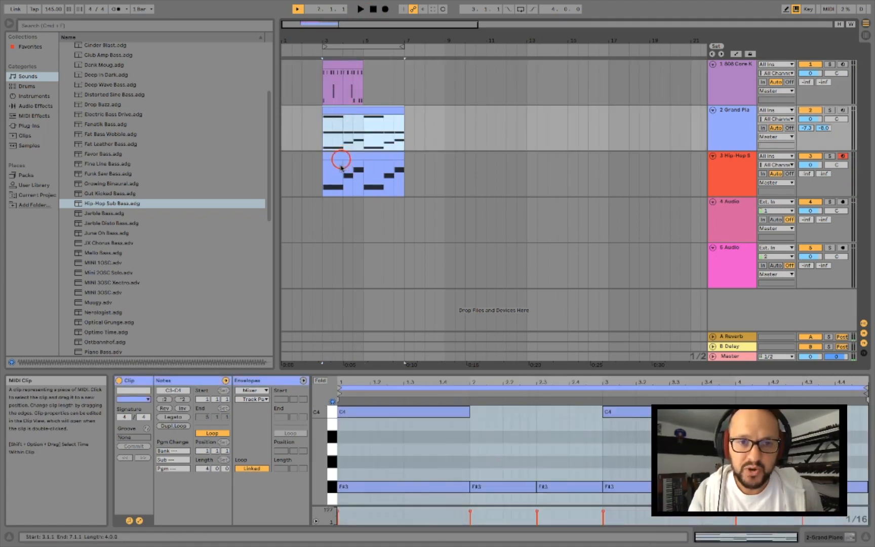
click(342, 162)
click(342, 114)
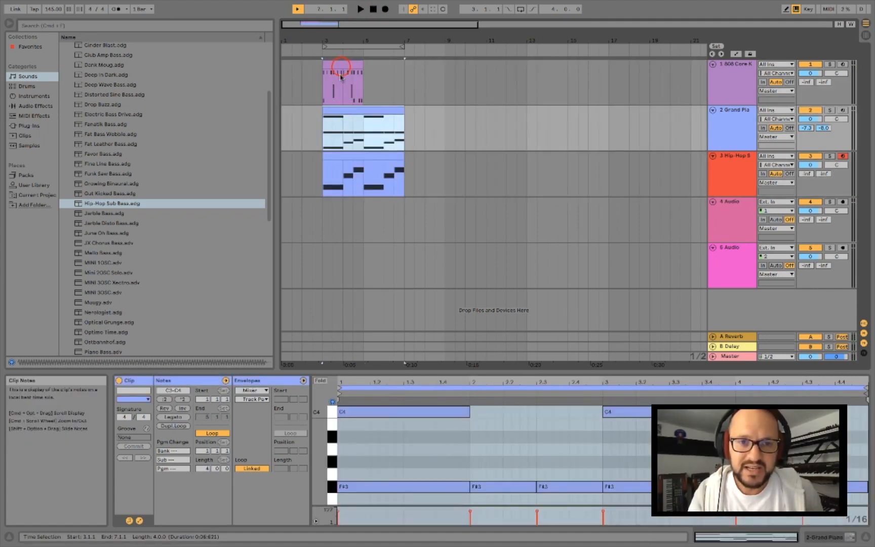
click(341, 66)
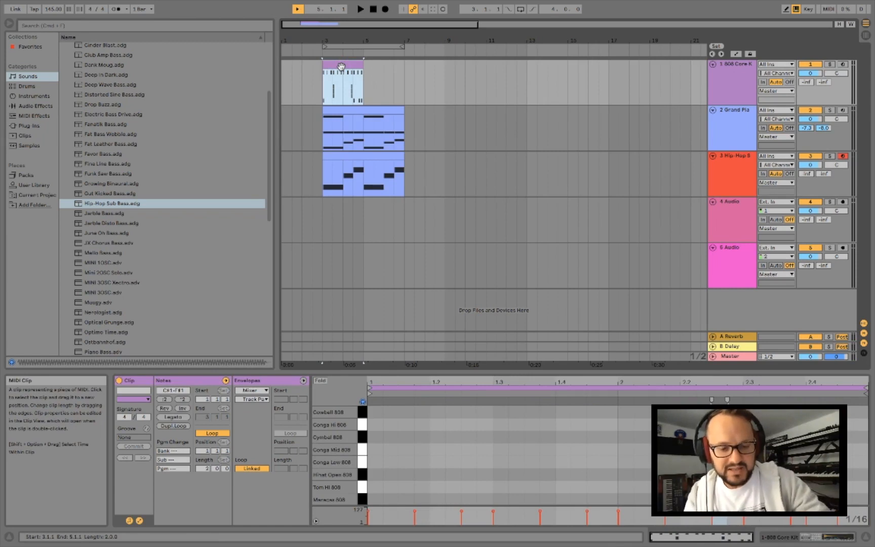
key(super+d)
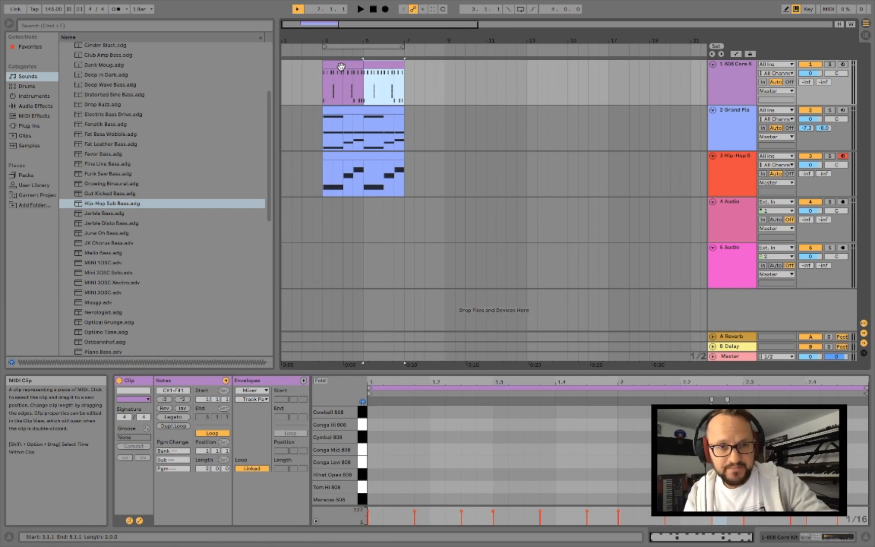
Step: Duplicate the looped bars 3 to 7 across all tracks three times so the drum, piano and bass clips run to bar 19
drag(346, 40, 336, 37)
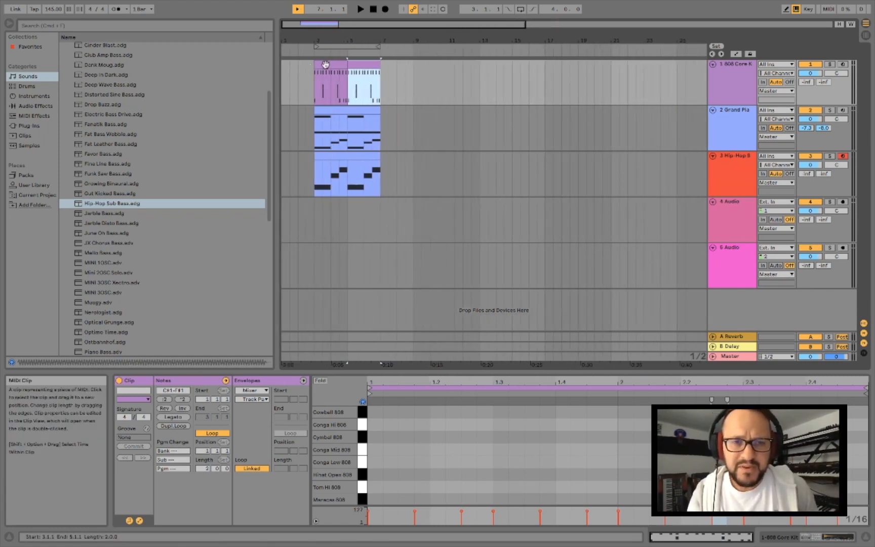
click(307, 65)
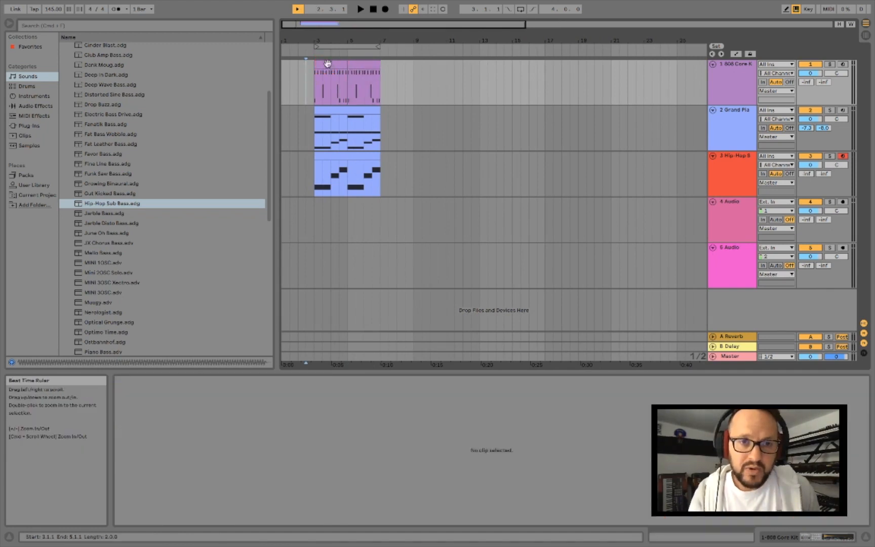
click(344, 47)
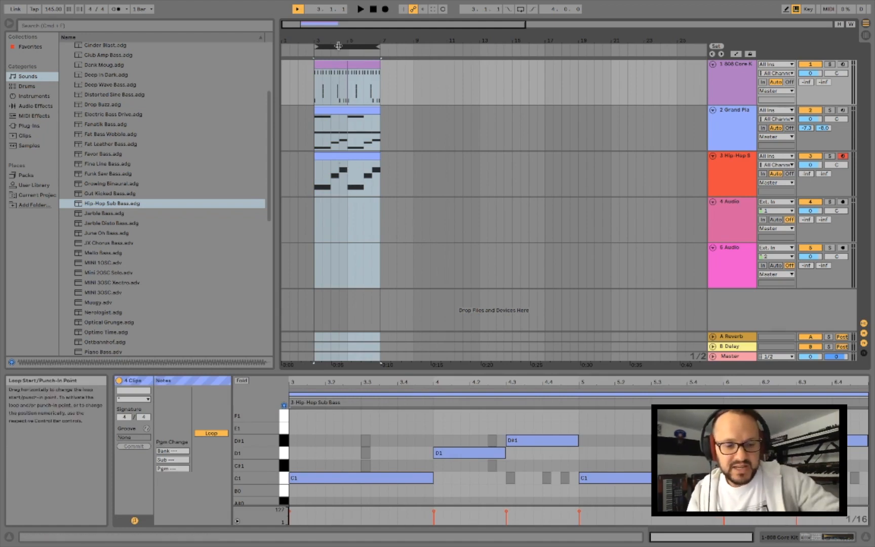
key(super+d)
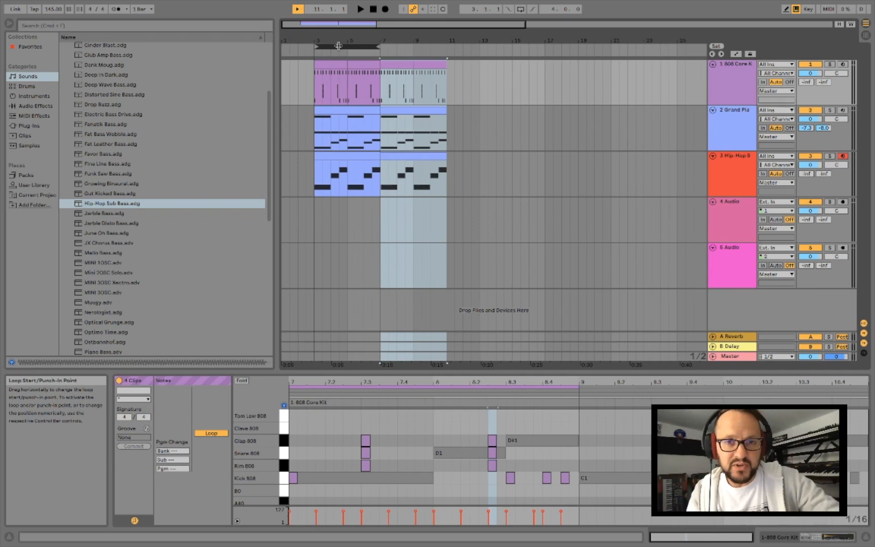
key(super+d)
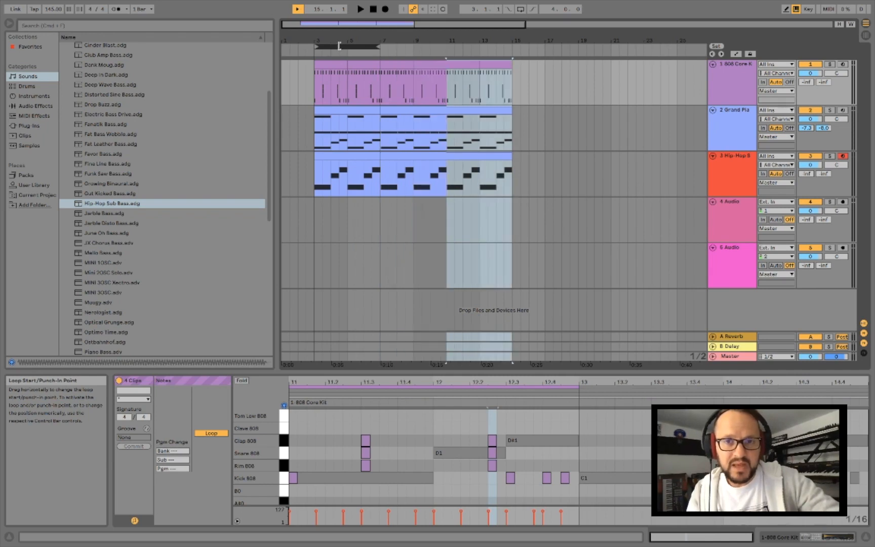
key(super+d)
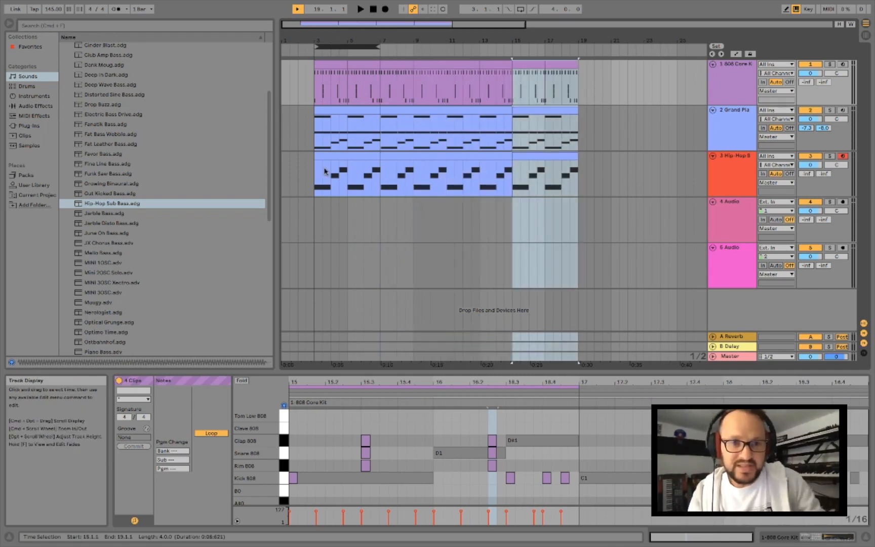
Step: Extend the arrangement loop range to span bars 3 to 19 and play the lengthened section
drag(378, 46, 576, 46)
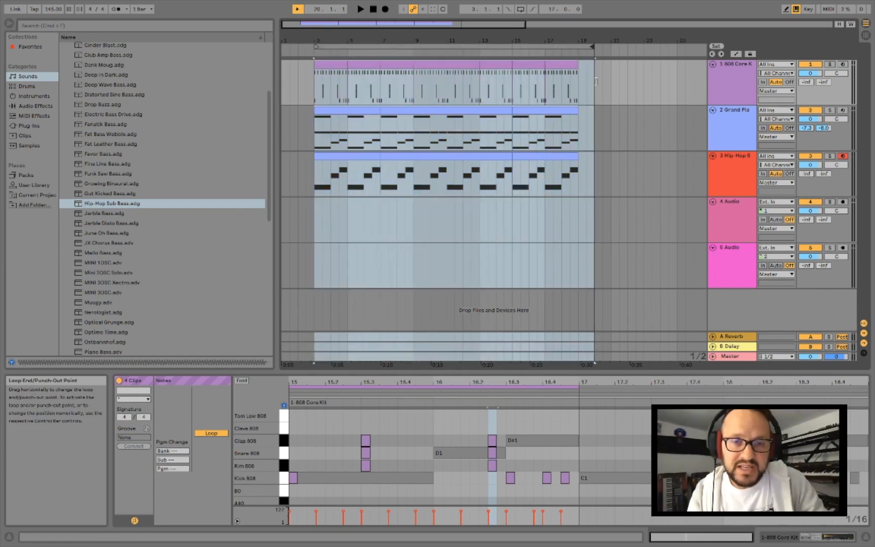
key(space)
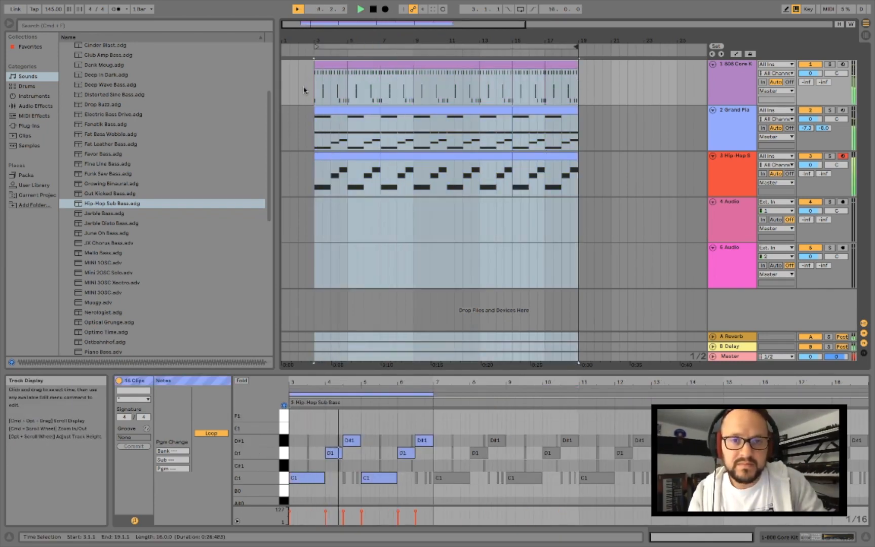
click(317, 48)
mouse_move(316, 46)
mouse_down()
mouse_move(349, 46)
mouse_move(297, 46)
mouse_move(372, 47)
mouse_move(316, 47)
mouse_up()
mouse_move(577, 46)
mouse_down()
mouse_move(635, 47)
mouse_move(579, 55)
mouse_up()
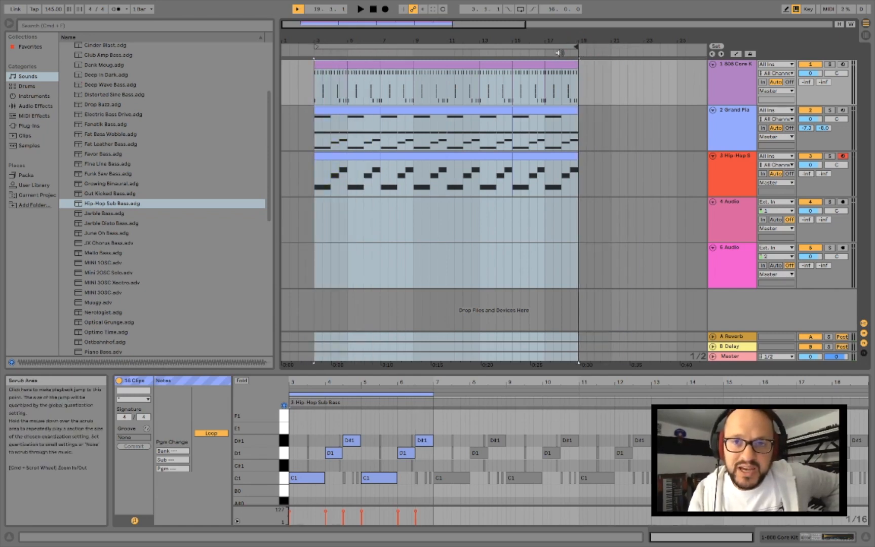
Step: Play the end of the section past bar 19 with looping off and stop playback
click(564, 51)
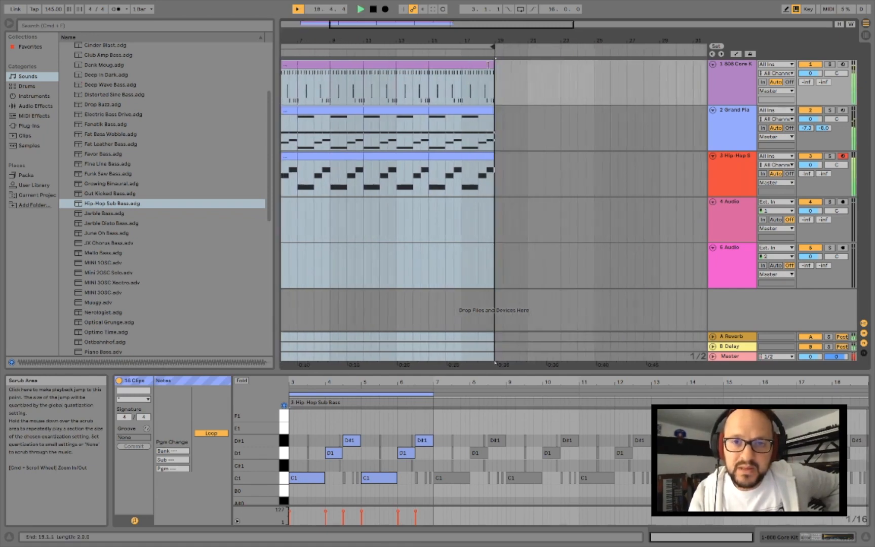
scroll(447, 112, left, 4)
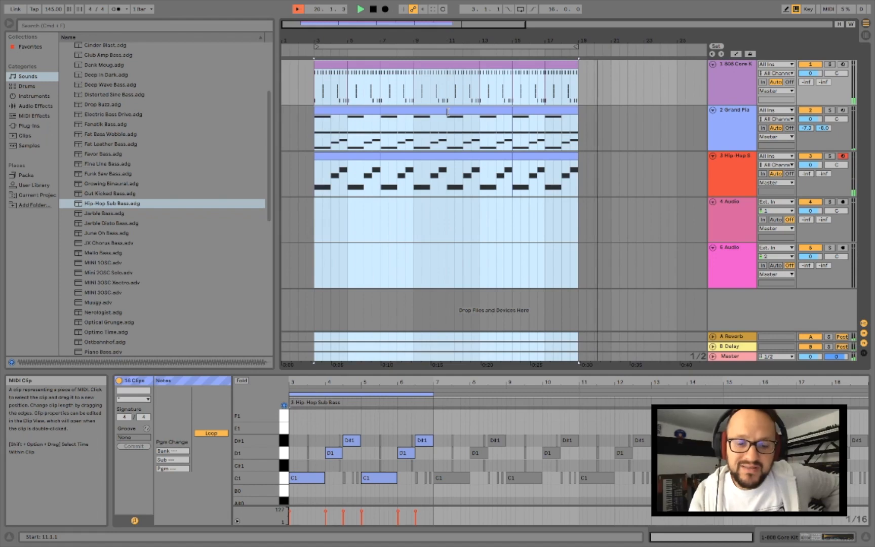
key(space)
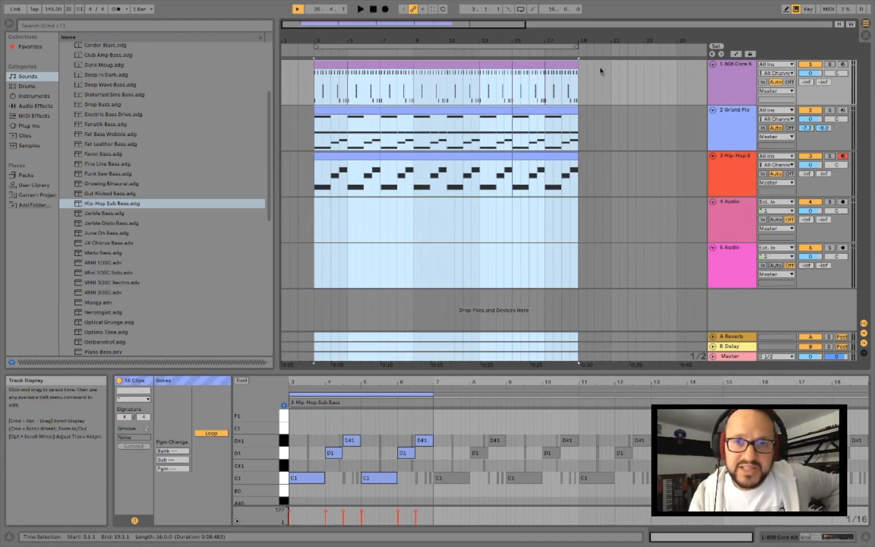
Step: Turn on the arrangement loop, play from around bar 17 through the loop end and stop playback
click(520, 10)
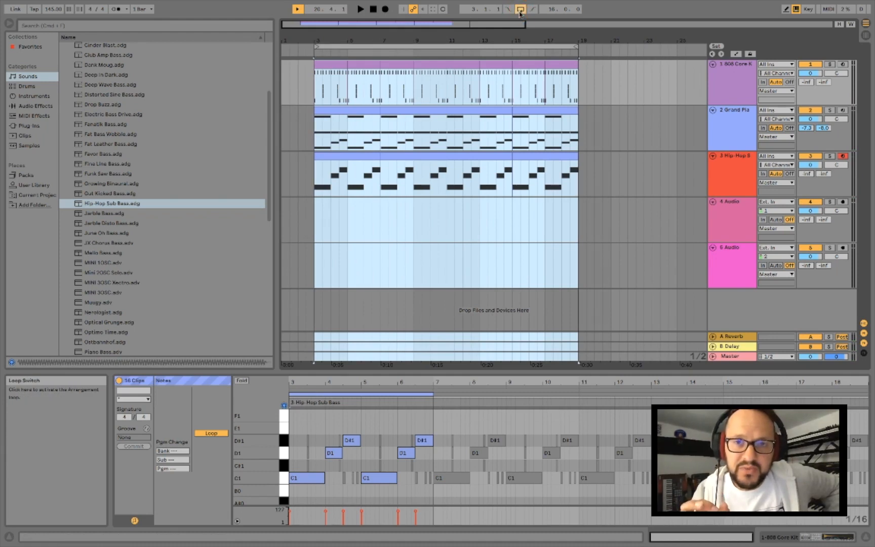
click(553, 51)
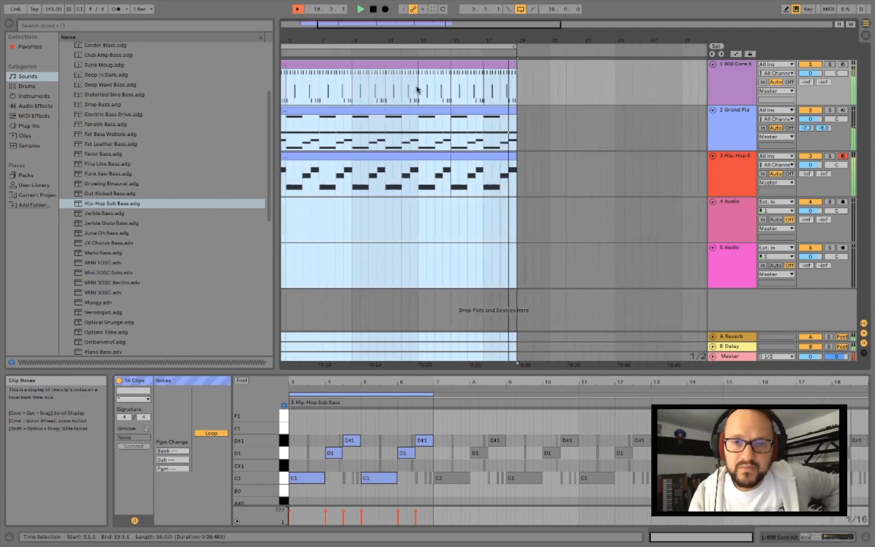
click(374, 9)
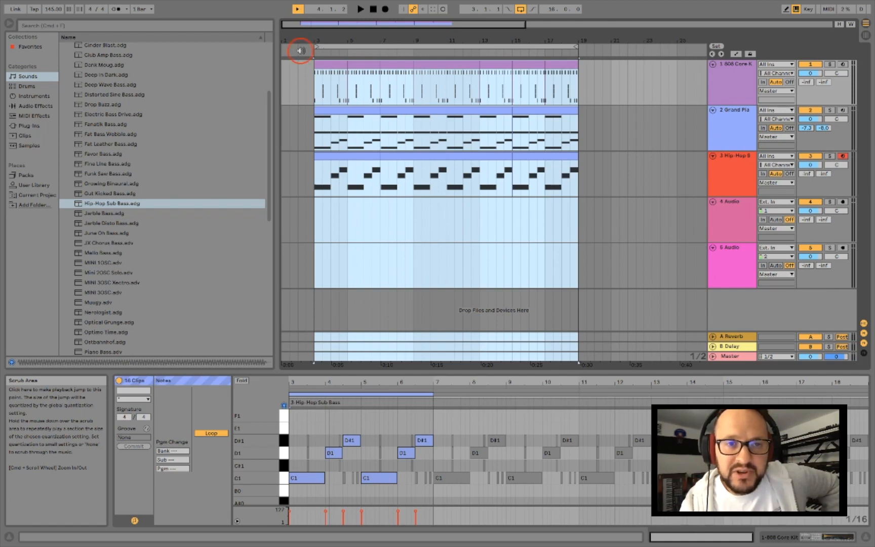
Step: Audition playback from bar 2, bar 10 and bar 21 in turn and stop it
click(300, 51)
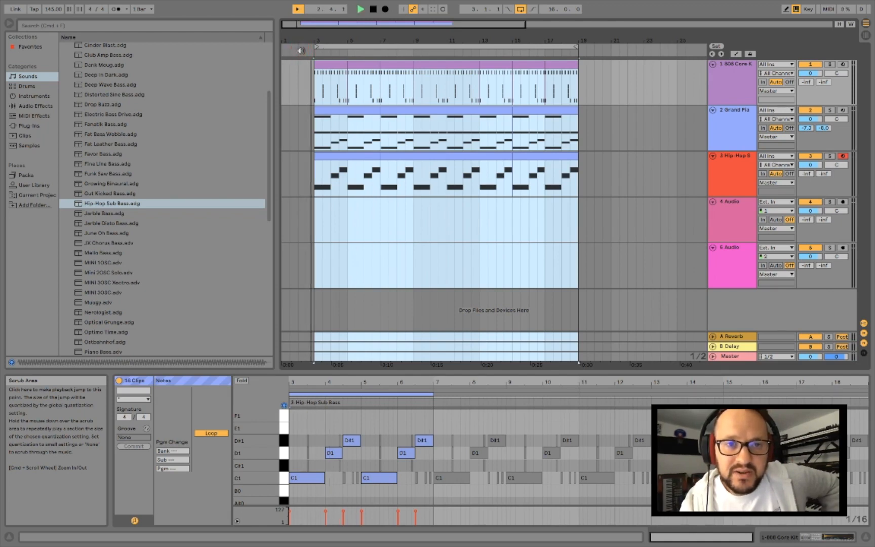
click(439, 50)
key(space)
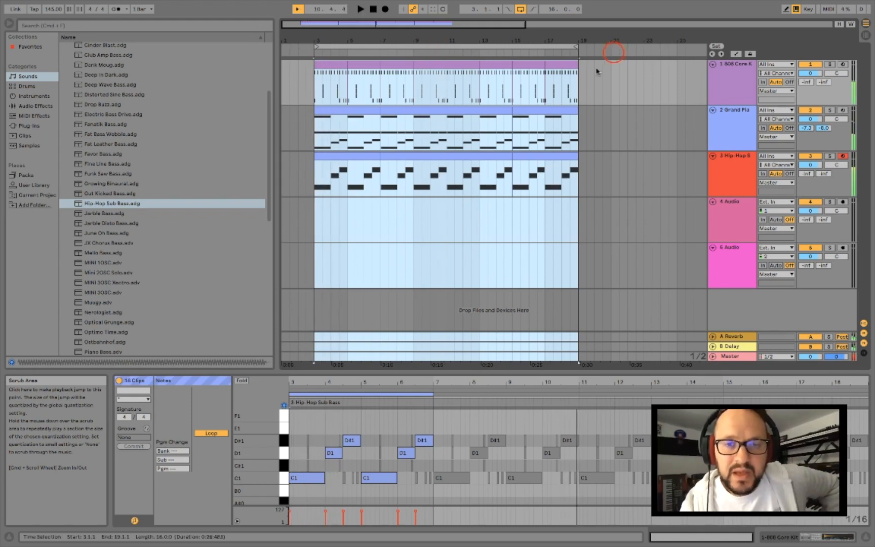
click(613, 52)
key(space)
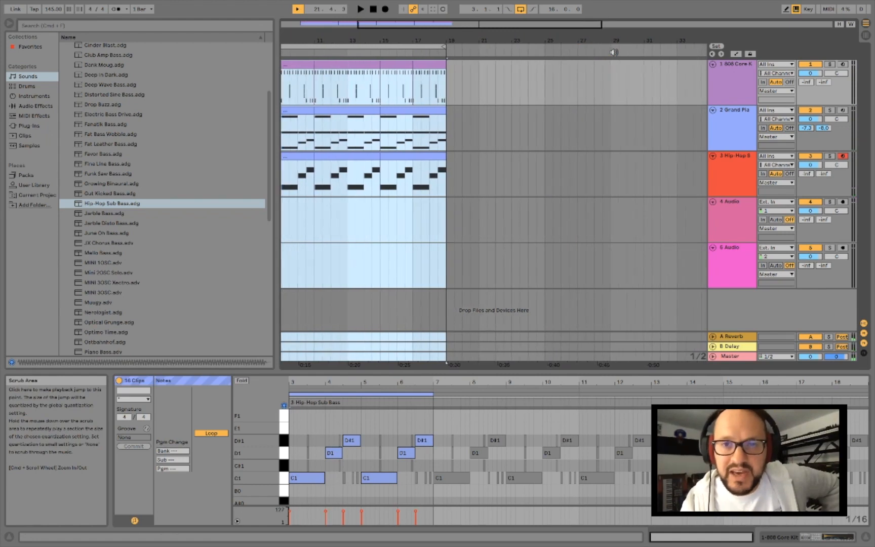
scroll(391, 126, left, 8)
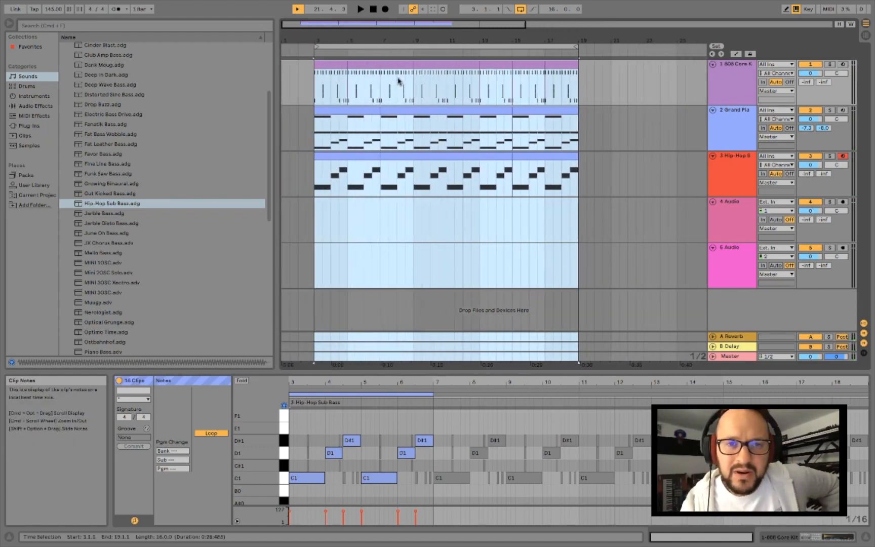
Step: Set the arrangement loop range to the two empty bars before the clips, from bar 1 to bar 3
click(401, 46)
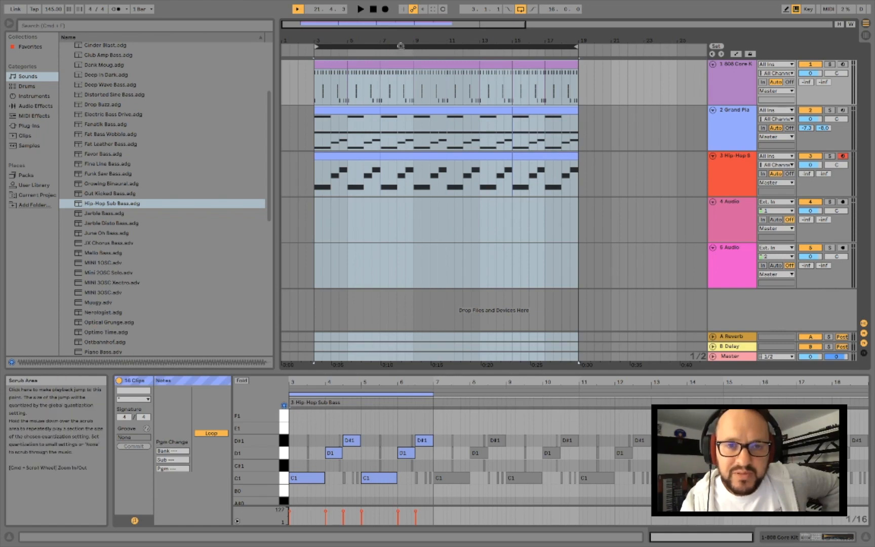
drag(439, 37, 380, 38)
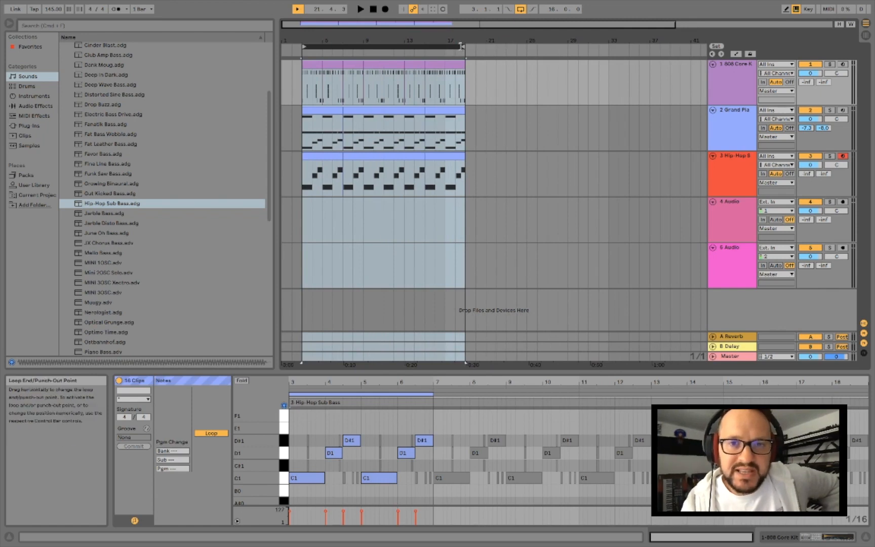
drag(463, 46, 301, 46)
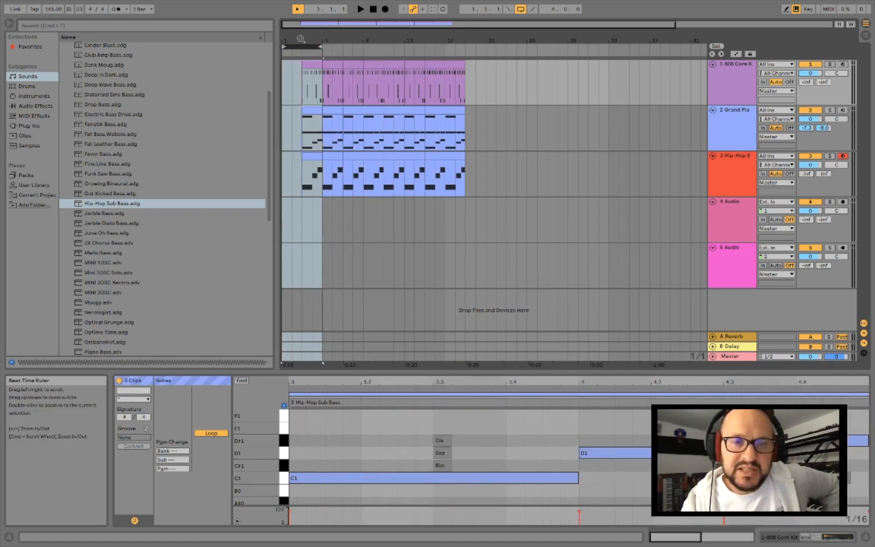
drag(322, 47, 298, 51)
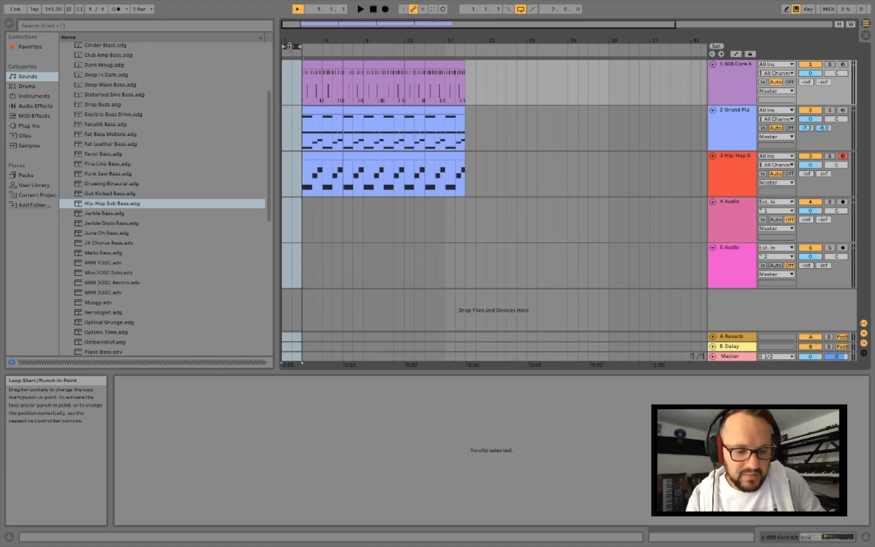
Step: Cut the time of the empty loop range so all clips move forward to bar 1
right_click(290, 49)
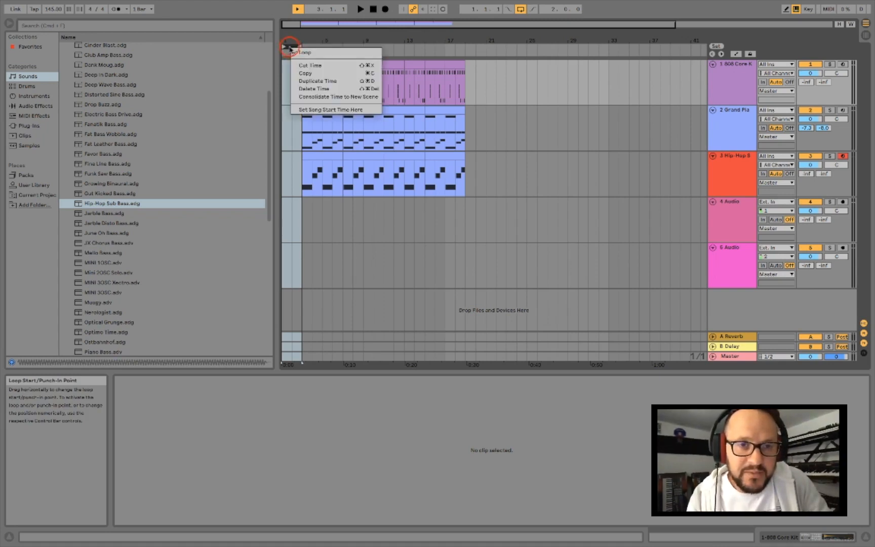
click(290, 49)
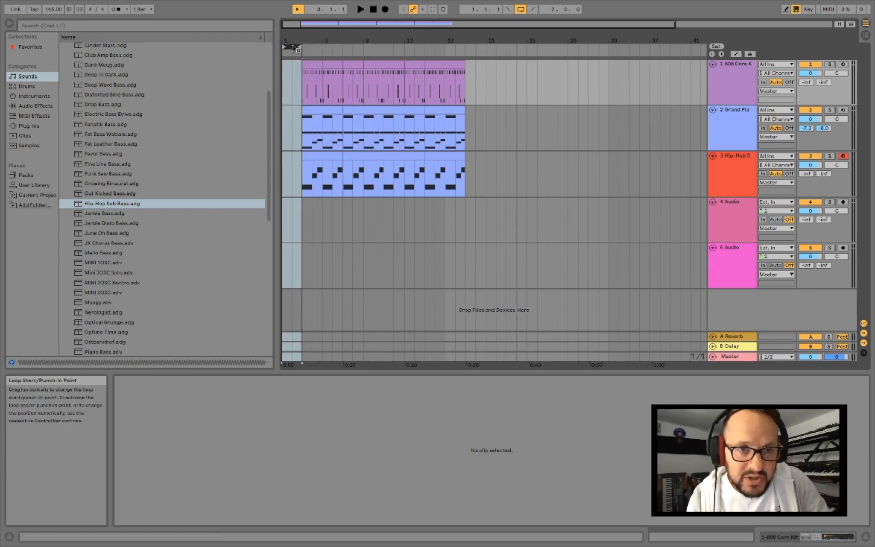
right_click(294, 49)
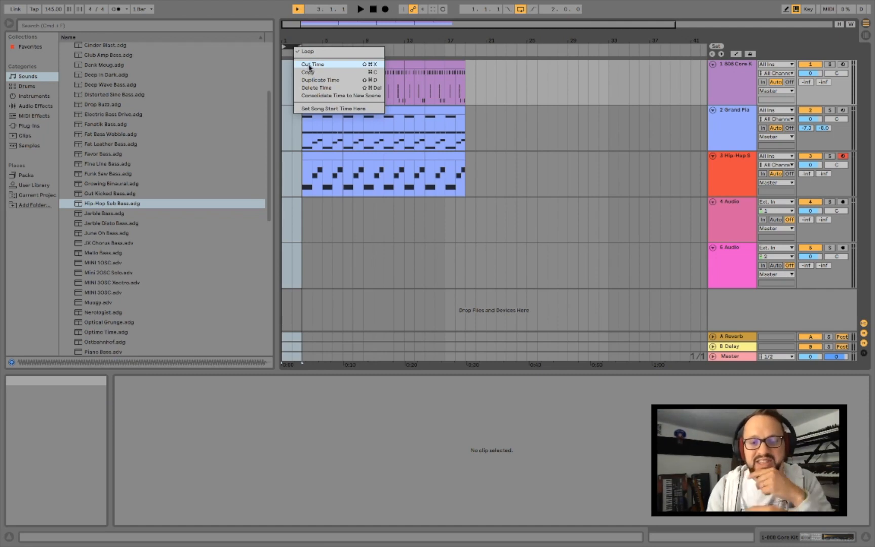
click(309, 65)
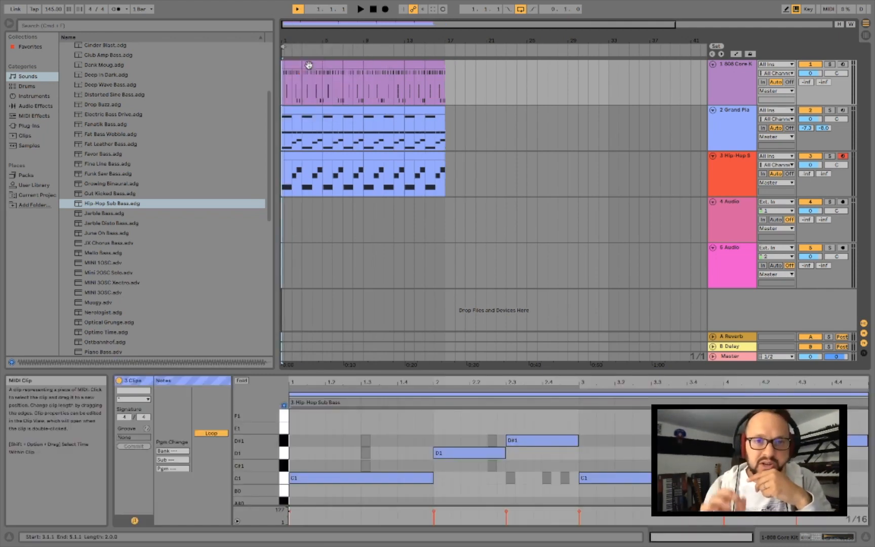
Step: Examine the arranged clips on the timeline from bar 1 to where they end at bar 17
click(294, 69)
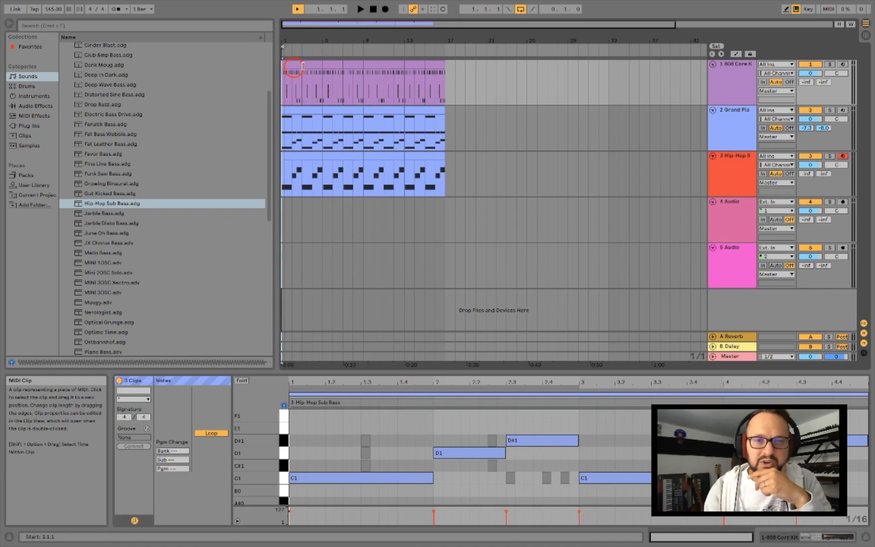
drag(302, 66, 282, 66)
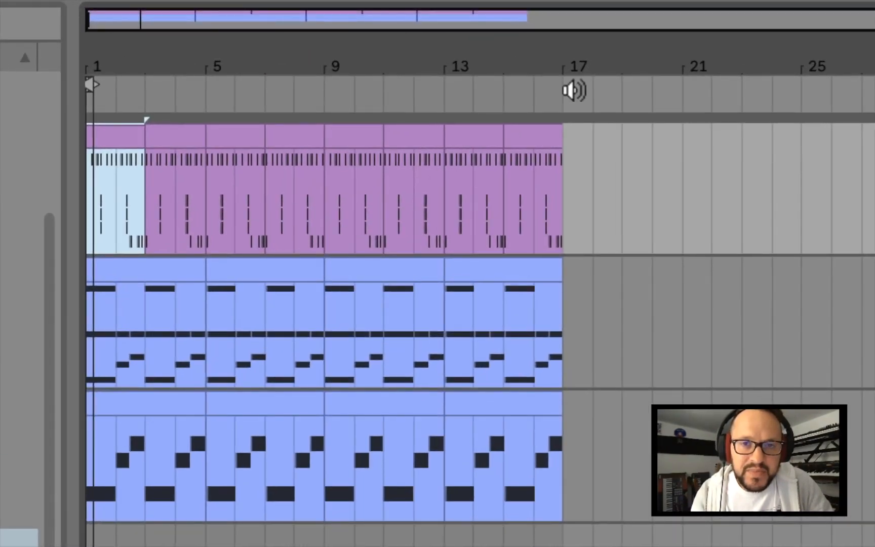
click(472, 52)
drag(598, 63, 719, 65)
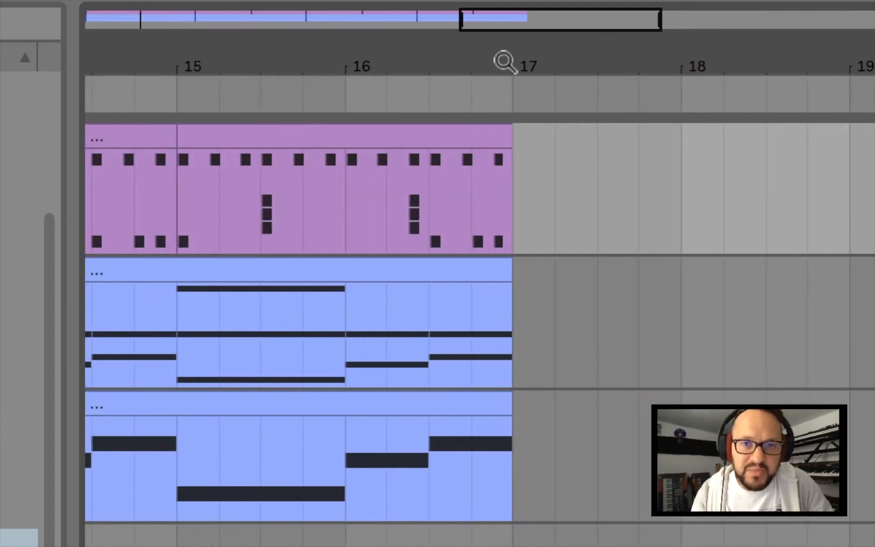
click(488, 91)
drag(486, 58, 425, 56)
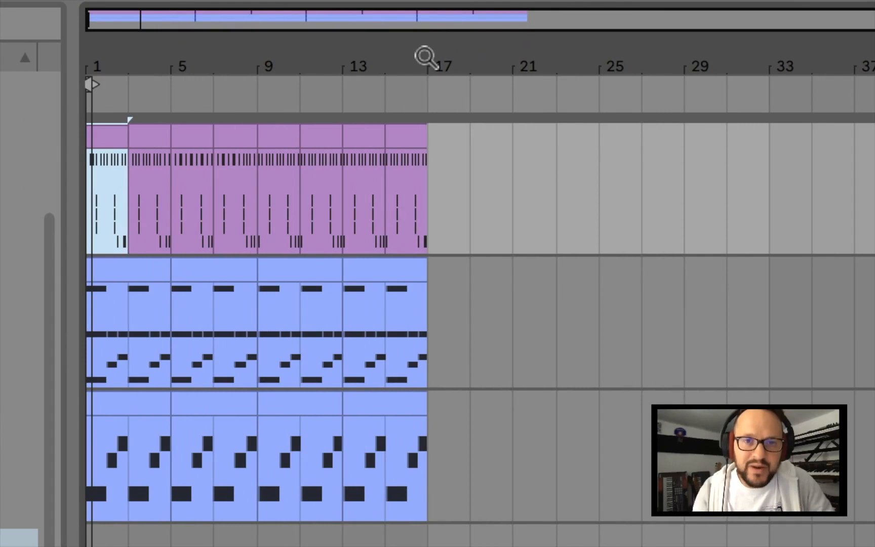
click(414, 134)
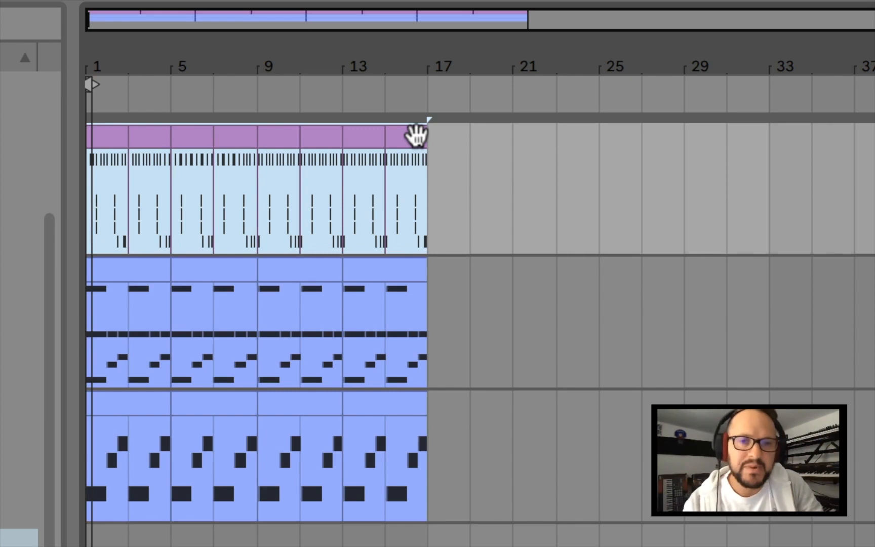
click(338, 67)
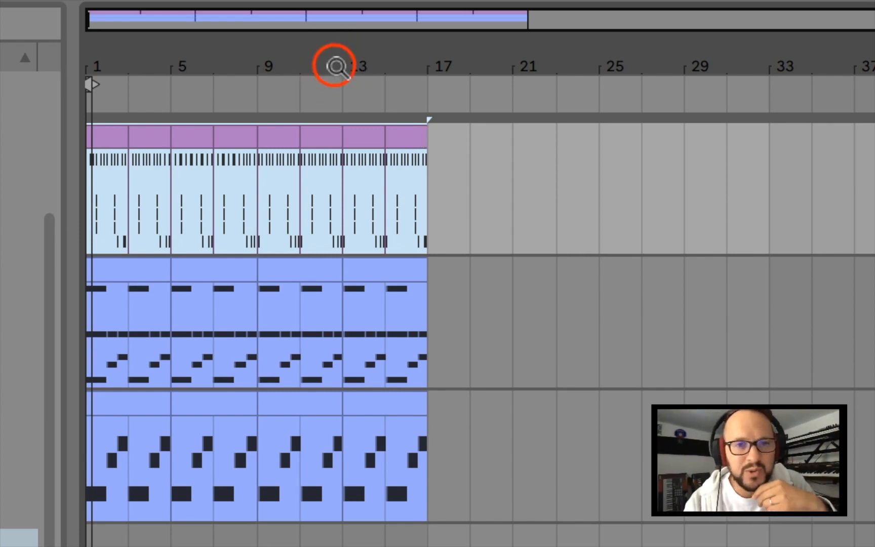
drag(337, 67, 336, 69)
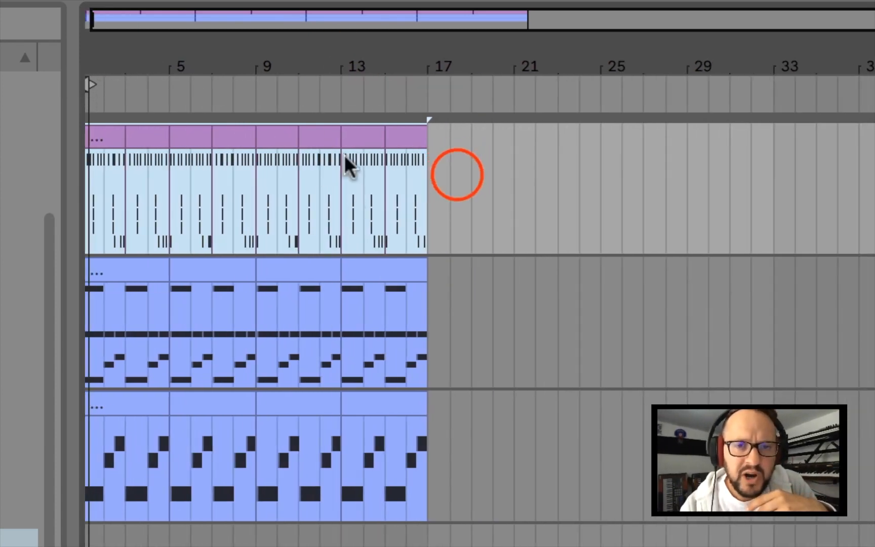
click(452, 174)
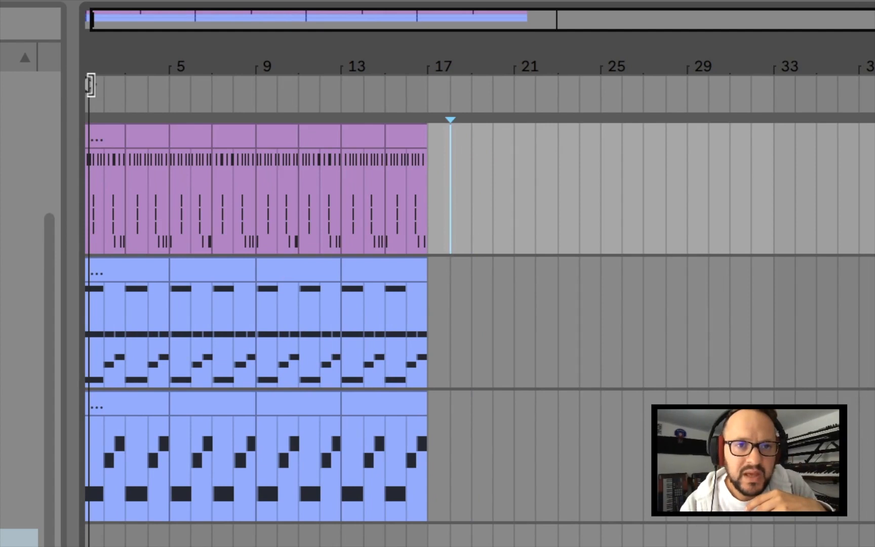
Step: Stretch the arrangement loop range over all the clips, from bar 1 to bar 17
drag(90, 84, 441, 90)
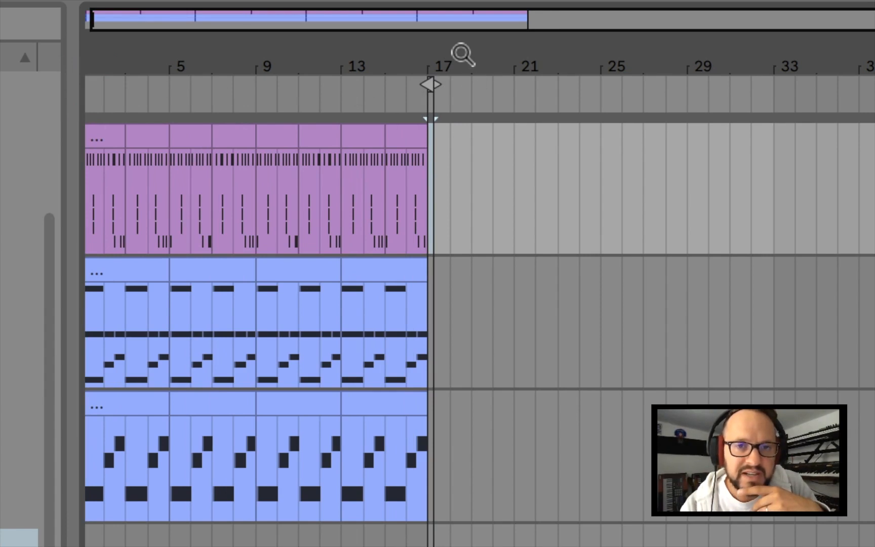
click(440, 51)
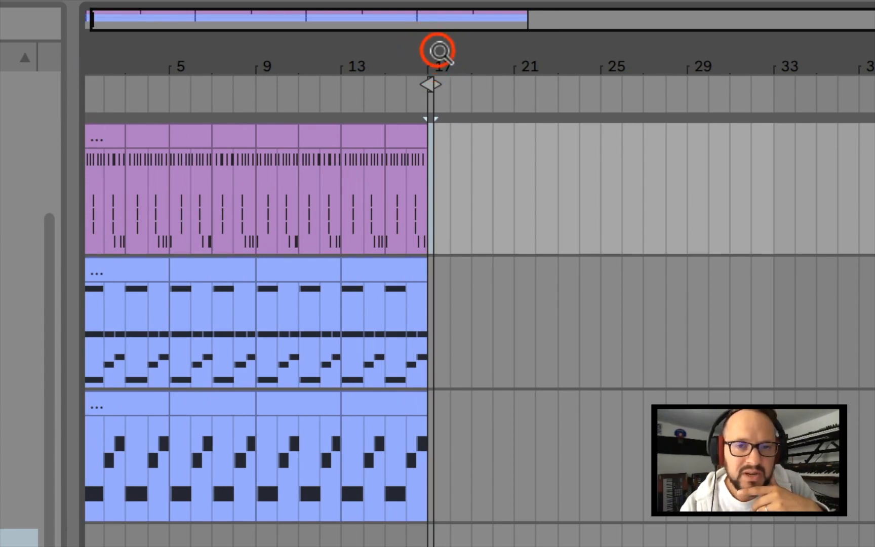
mouse_move(440, 52)
mouse_down()
mouse_move(440, 162)
mouse_move(822, 162)
mouse_move(874, 154)
mouse_move(874, 52)
mouse_up()
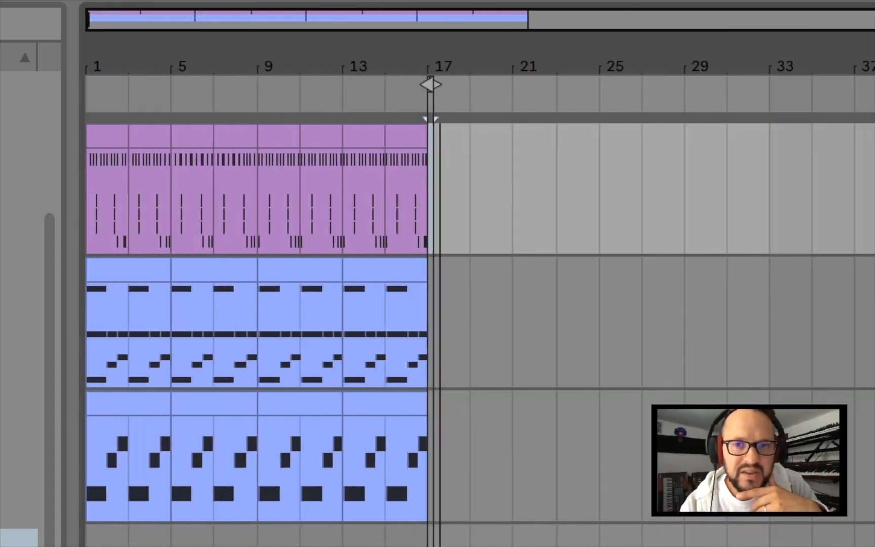
mouse_move(440, 51)
mouse_down()
mouse_move(440, 187)
mouse_move(717, 101)
mouse_move(852, 81)
mouse_move(714, 53)
mouse_move(727, 62)
mouse_move(748, 58)
mouse_move(747, 162)
mouse_move(871, 162)
mouse_move(873, 172)
mouse_up()
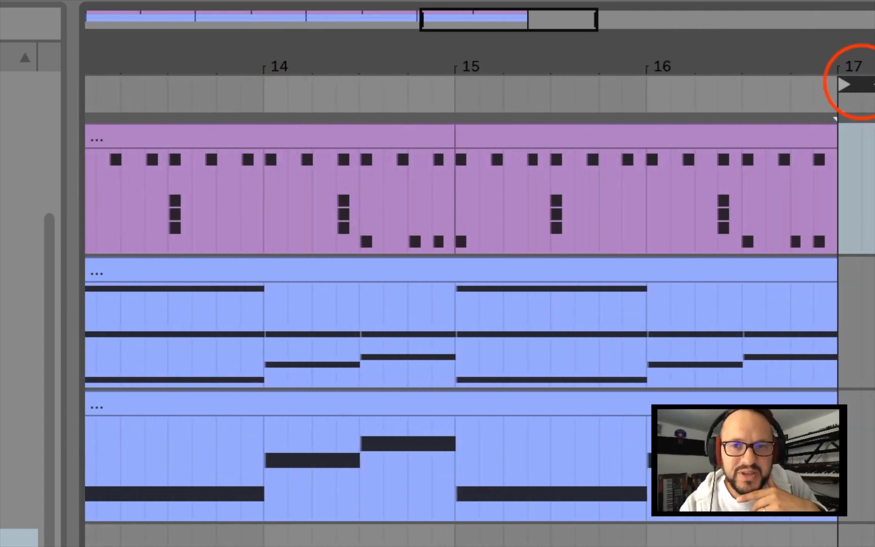
drag(855, 90, 85, 84)
drag(201, 56, 176, 60)
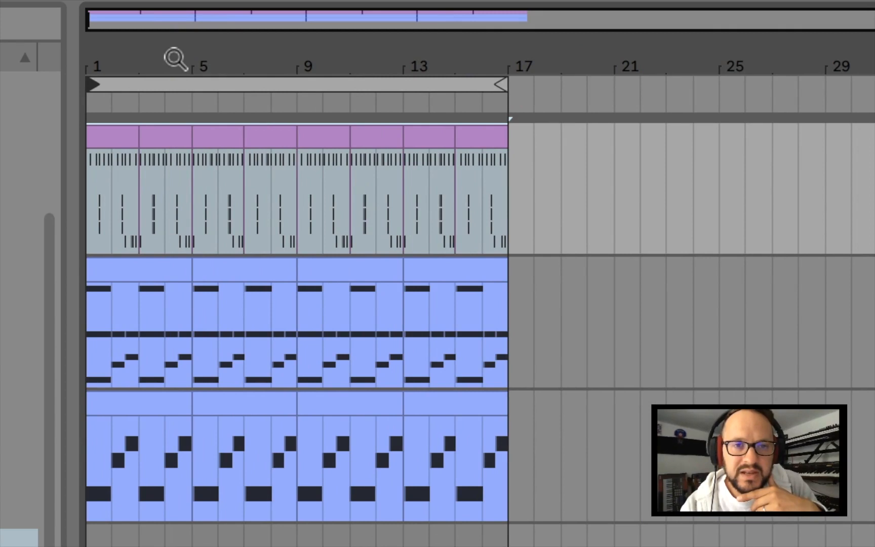
Step: Shorten the loop range to bars 1 through 5 and duplicate its time across all tracks
click(501, 88)
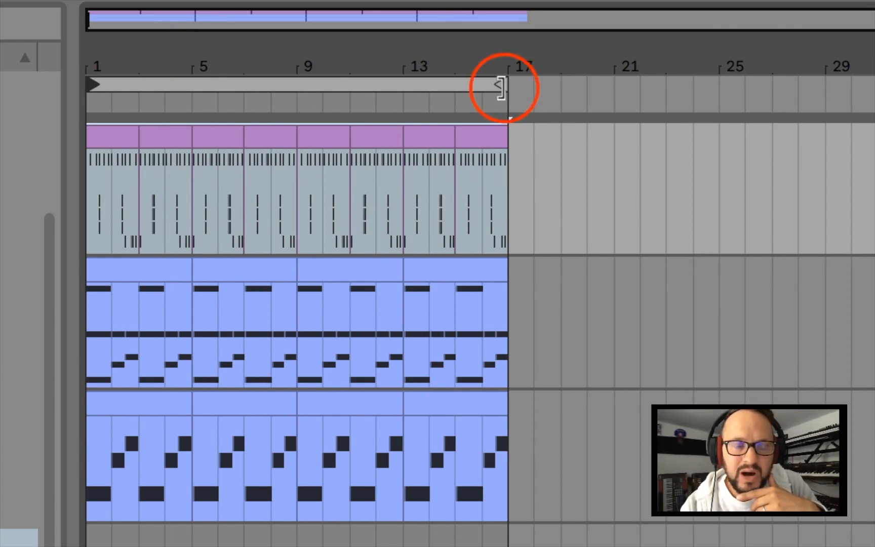
drag(501, 87, 201, 125)
drag(168, 39, 405, 47)
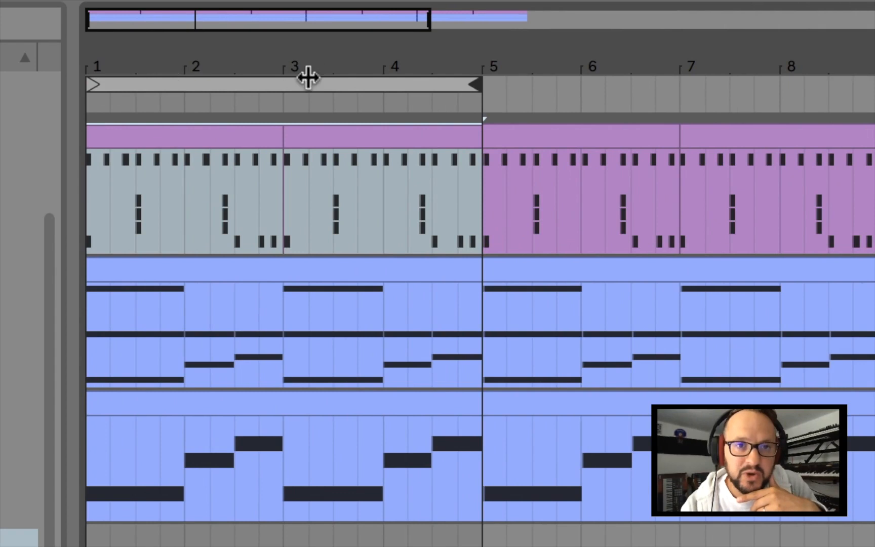
click(371, 83)
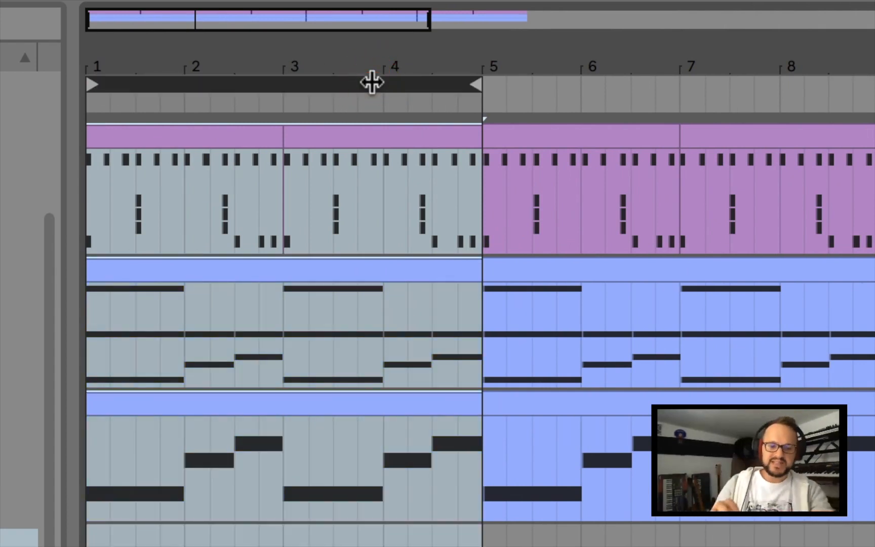
right_click(372, 81)
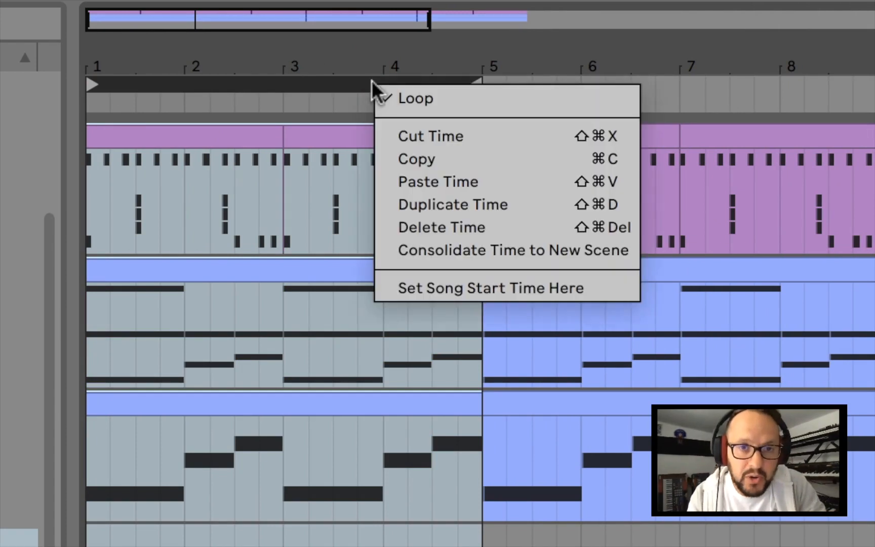
click(410, 199)
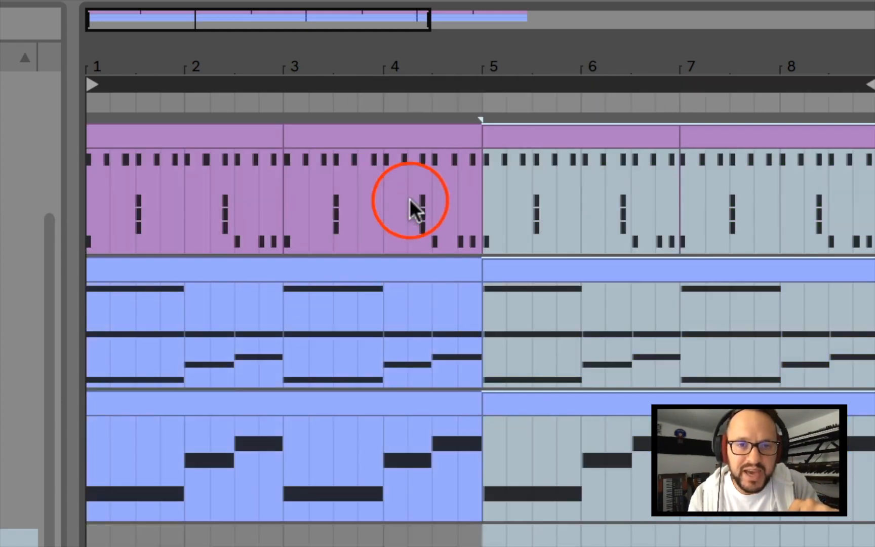
Step: Delete the first bass clip, from bar 1 to bar 5, and play the arrangement from the start
mouse_move(422, 60)
mouse_down()
mouse_move(422, 15)
mouse_move(426, 63)
mouse_up()
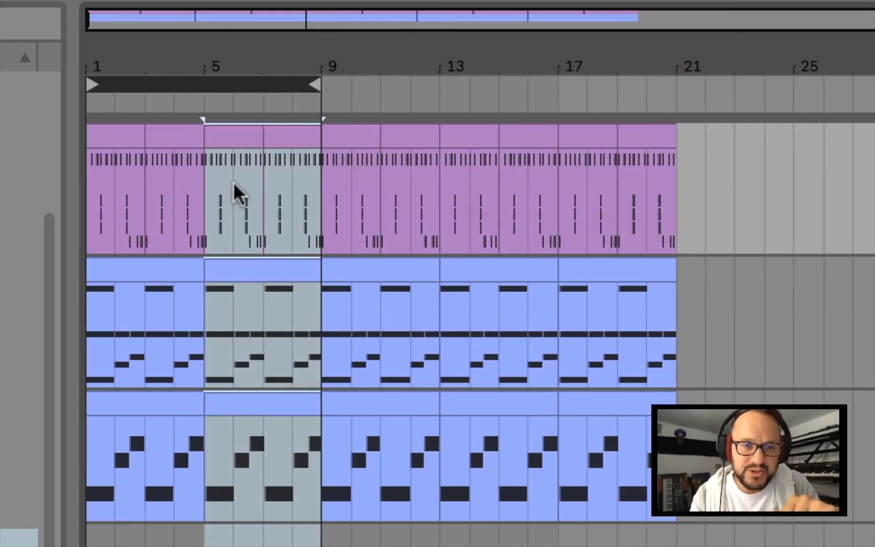
click(120, 402)
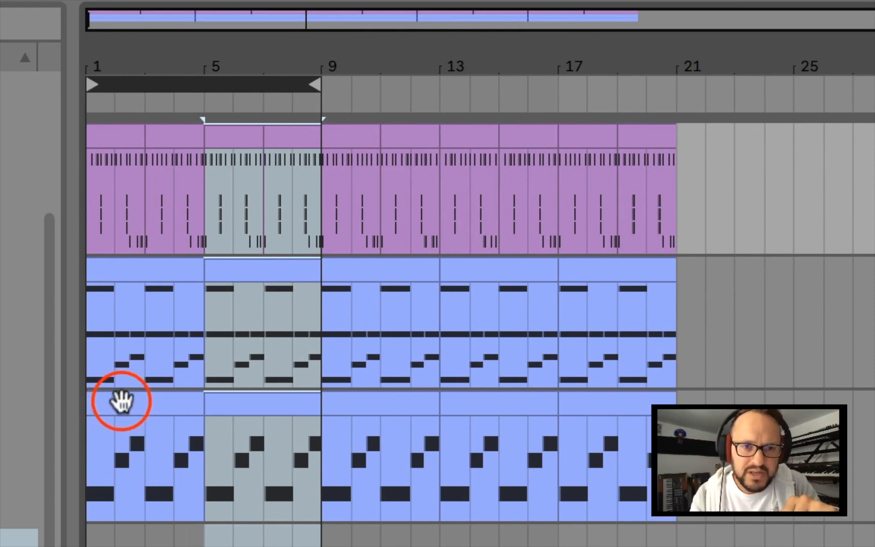
key(Delete)
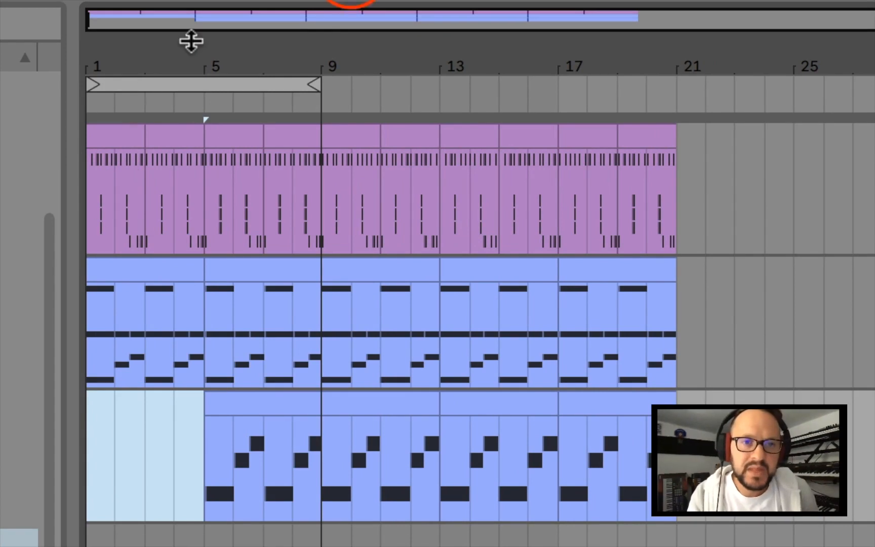
key(Home)
key(space)
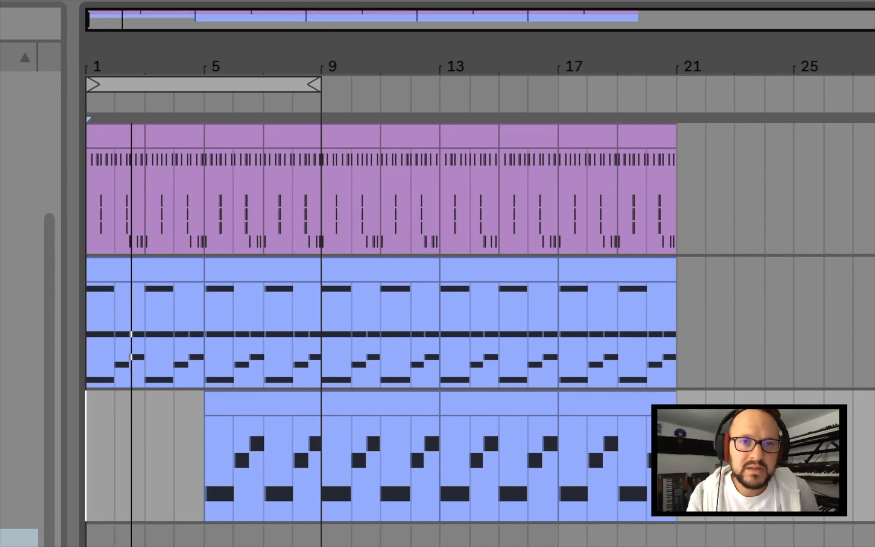
Step: Open the first drum clip's notes and delete all its Kick 808 notes
click(117, 140)
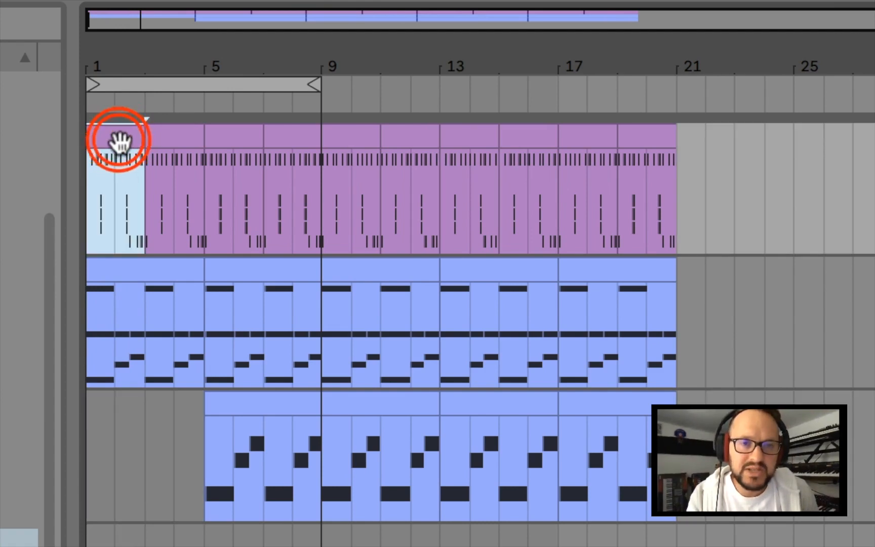
drag(760, 546, 761, 521)
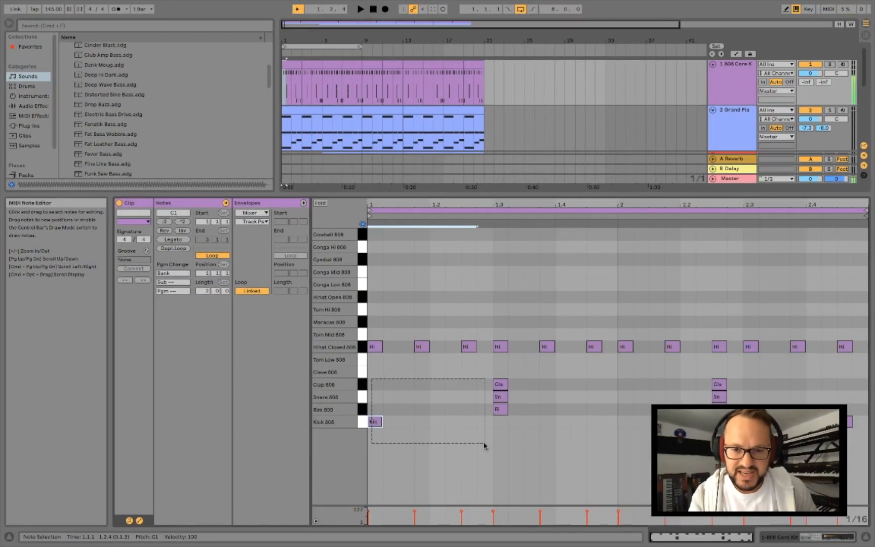
drag(371, 378, 445, 437)
key(Delete)
drag(710, 421, 847, 421)
key(Delete)
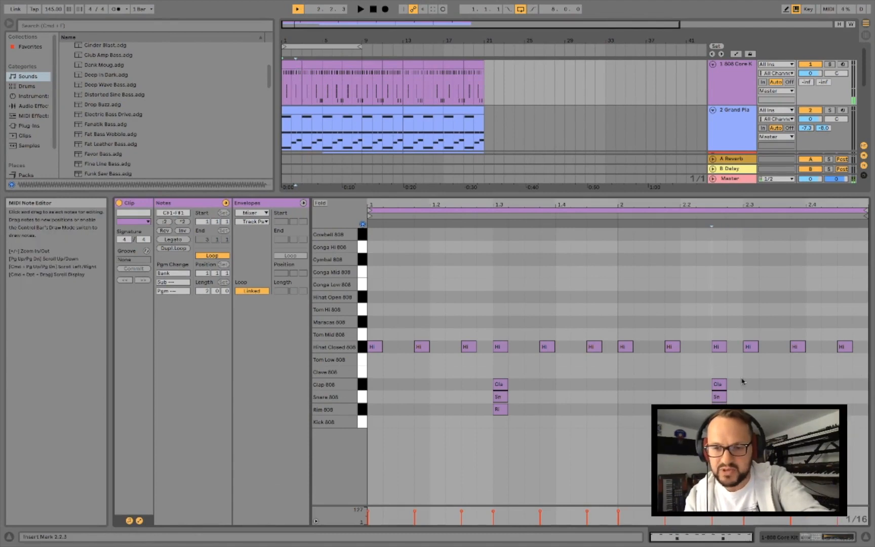
Step: Delete the clap and snare notes from the first drum clip, then audition the thinned beat
drag(751, 376, 465, 397)
key(Delete)
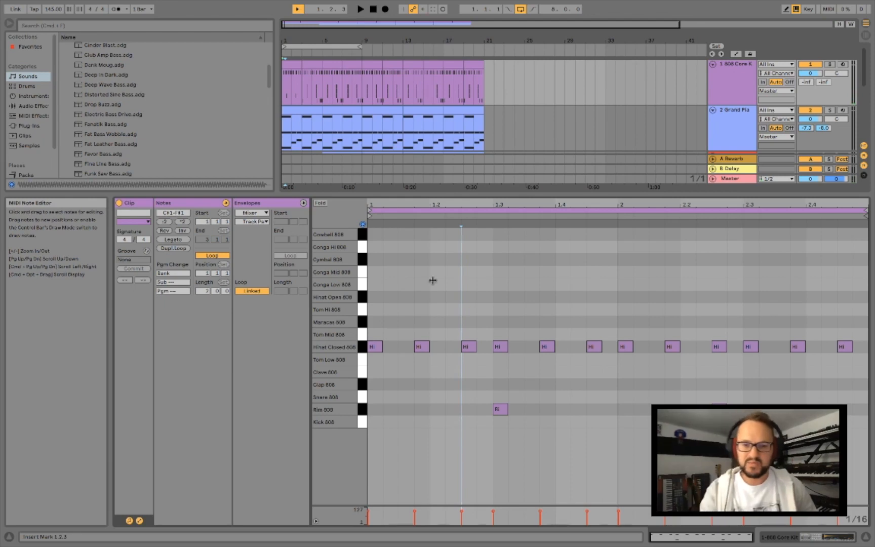
click(361, 9)
click(373, 9)
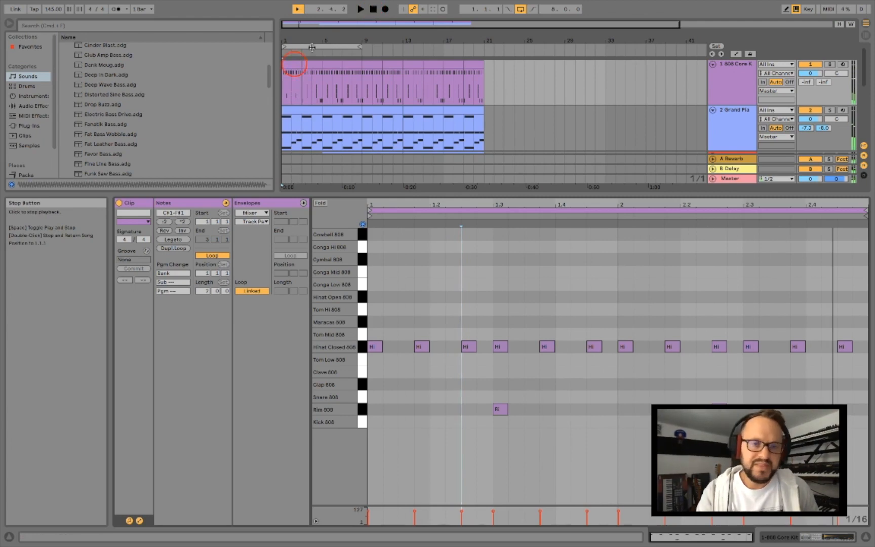
Step: Colour the edited drum clip at bar 1 yellow
click(294, 65)
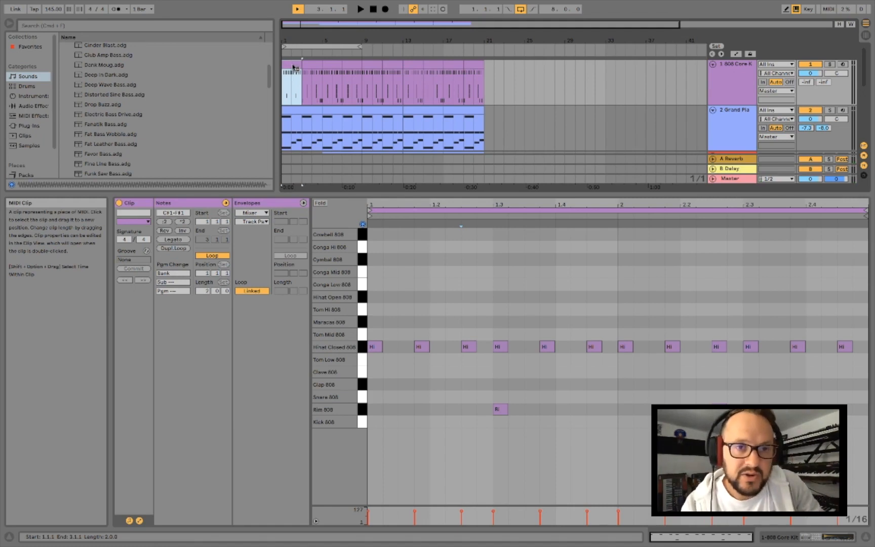
right_click(293, 66)
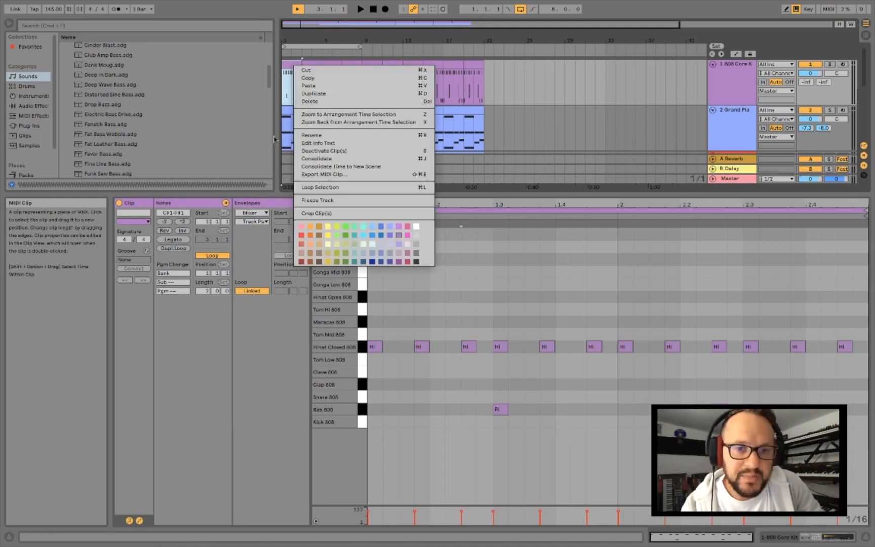
click(327, 227)
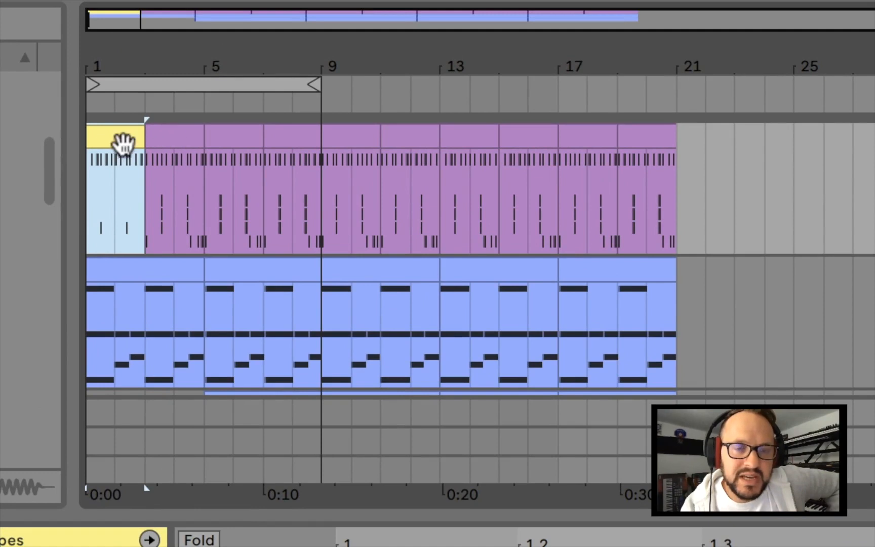
Step: Replace the purple drum clips from bar 3 to bar 9 with three duplicates of the yellow drum clip
drag(185, 141, 275, 131)
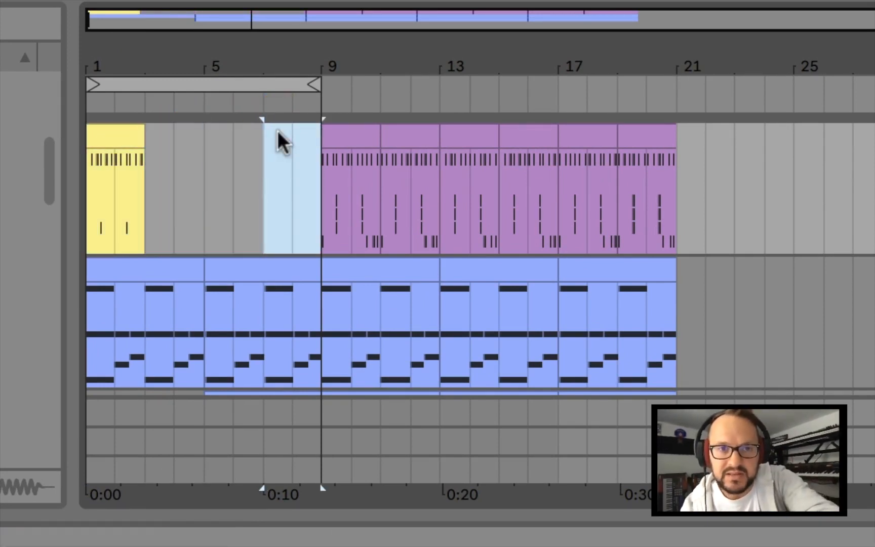
click(111, 136)
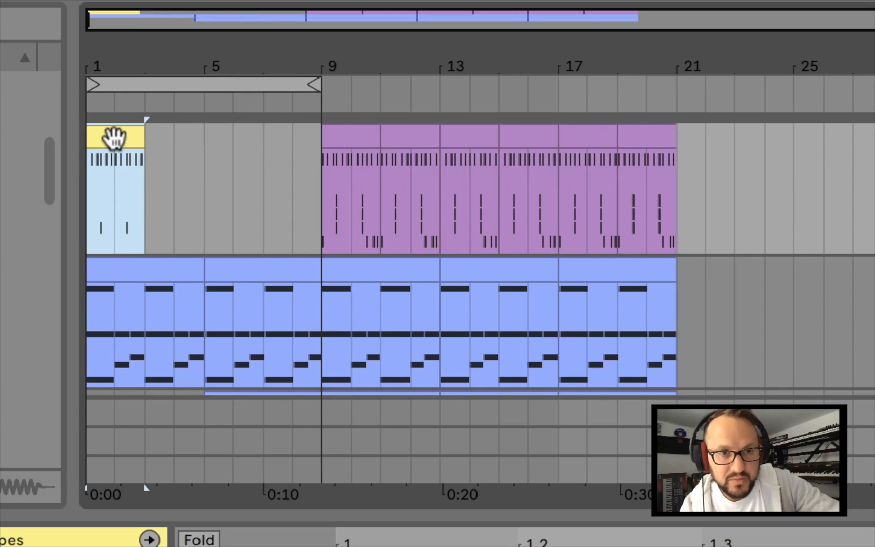
key(ctrl+d)
key(ctrl+d)
key(ctrl+d)
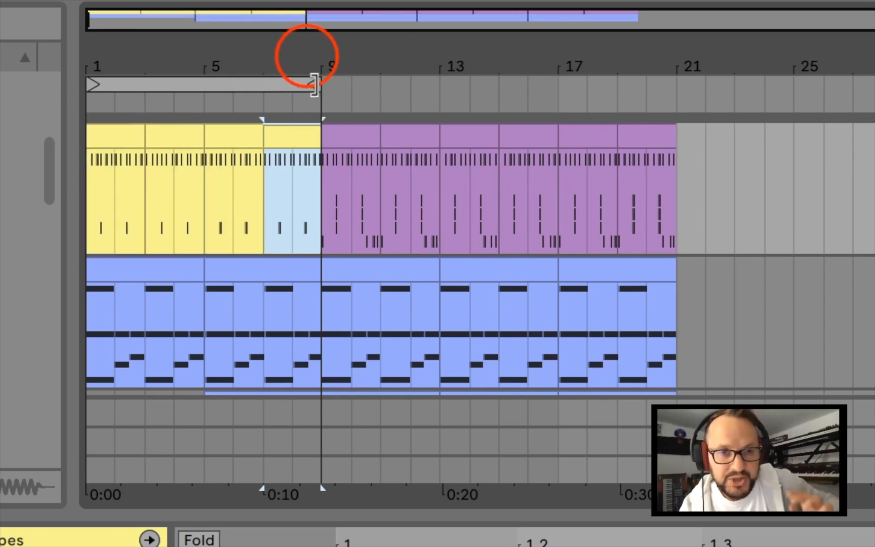
Step: Extend the arrangement loop range to the end of the clips at bar 21
drag(307, 56, 511, 84)
click(476, 52)
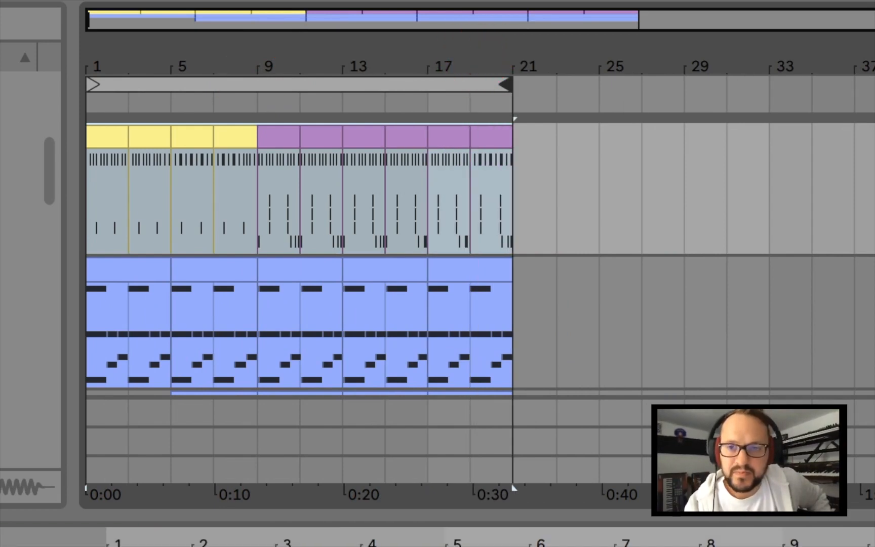
key(super+alt+l)
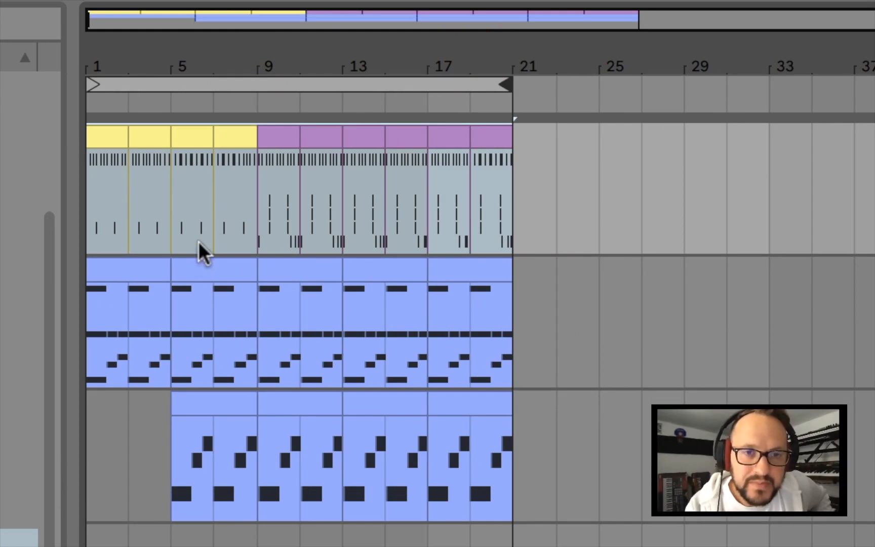
Step: Delete the bass clip from bar 5 to bar 9
click(189, 400)
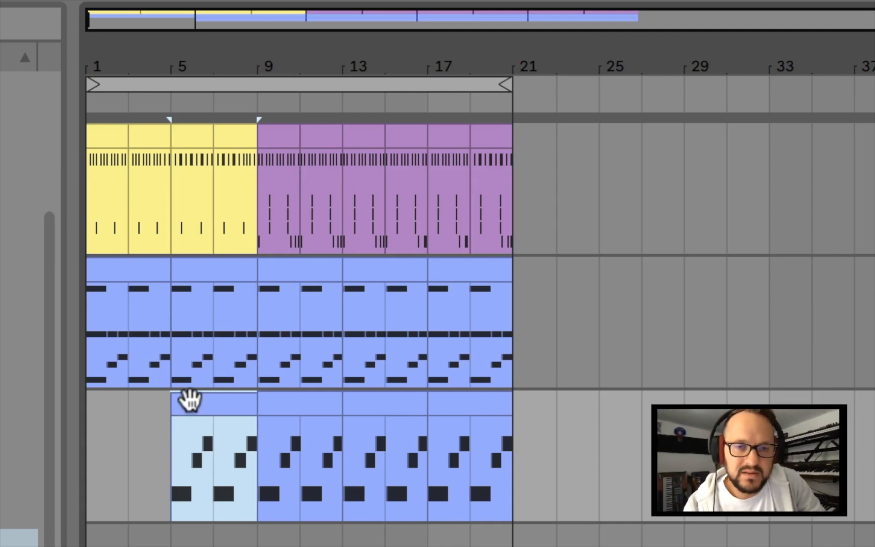
key(Delete)
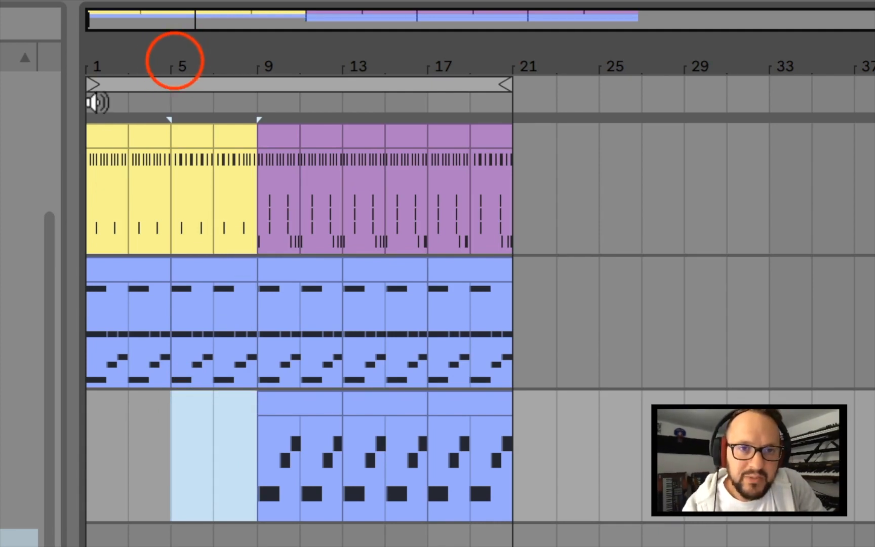
drag(174, 61, 231, 97)
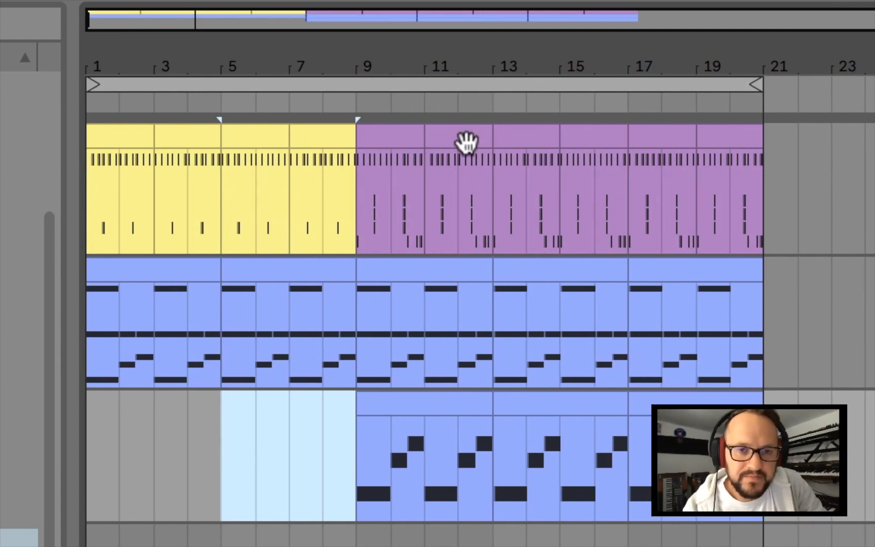
Step: Undo the bass clip deletion and the last two yellow drum clip duplications
key(super+v)
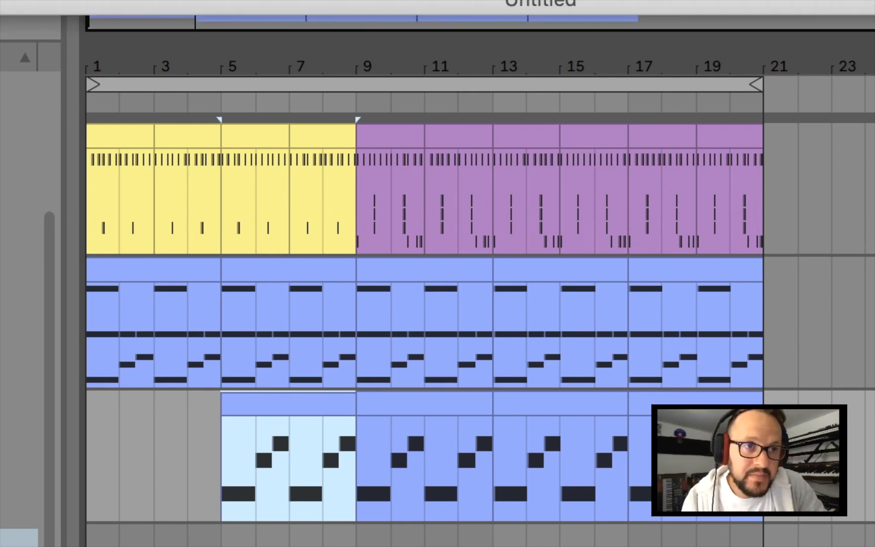
key(super+z)
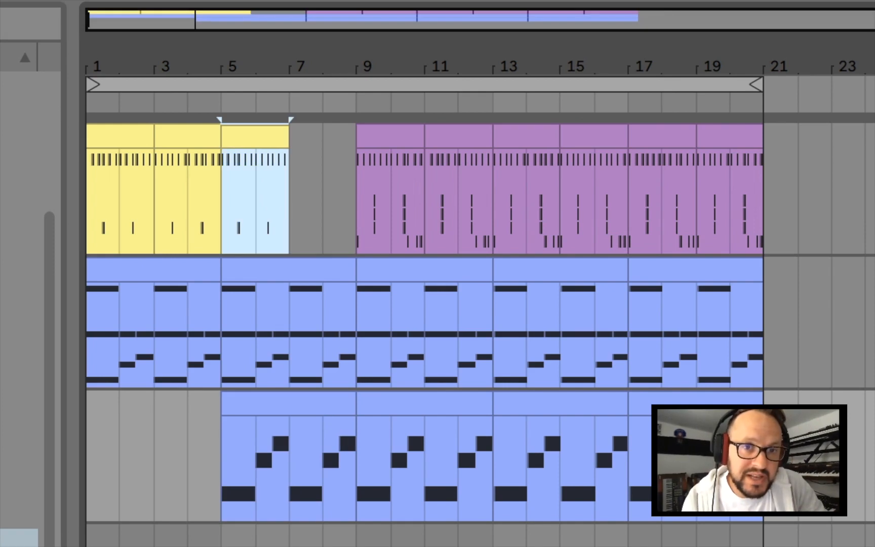
key(super+z)
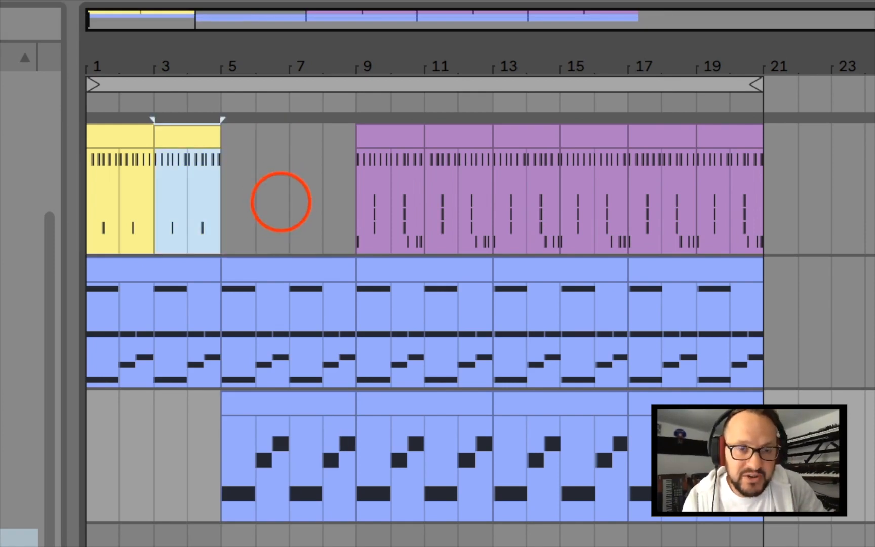
Step: Copy the purple drum clip from bar 9 to bar 7 on the drum track
click(280, 201)
click(375, 143)
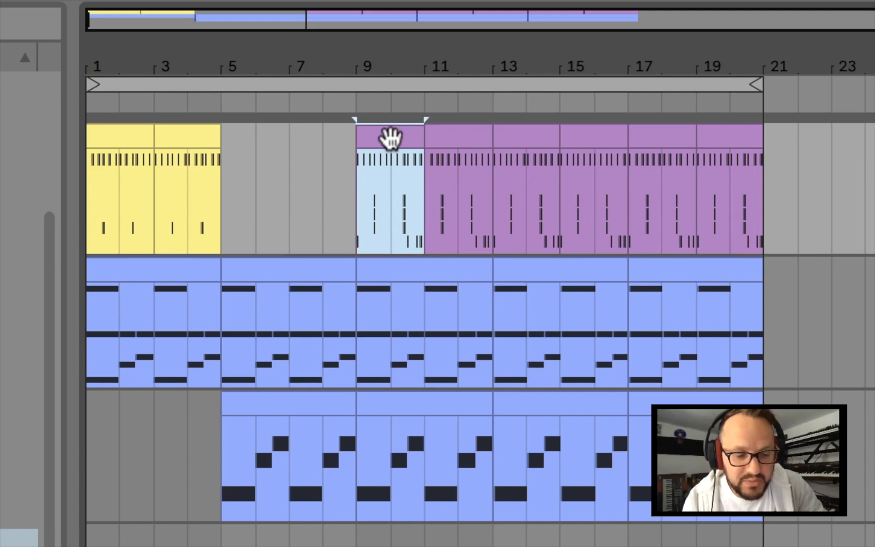
drag(390, 138, 318, 146)
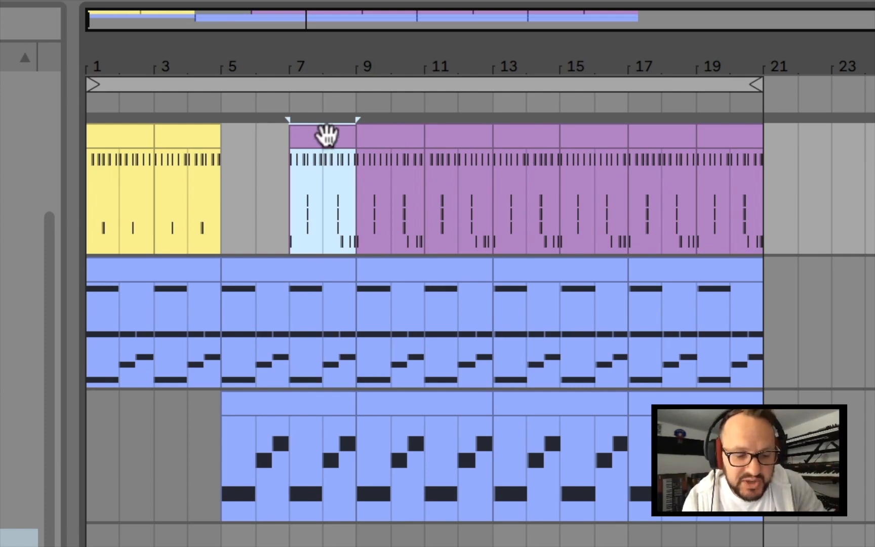
Step: Copy the purple drum clip from bar 7 to bar 5 and play the arrangement from the start
drag(326, 134, 246, 140)
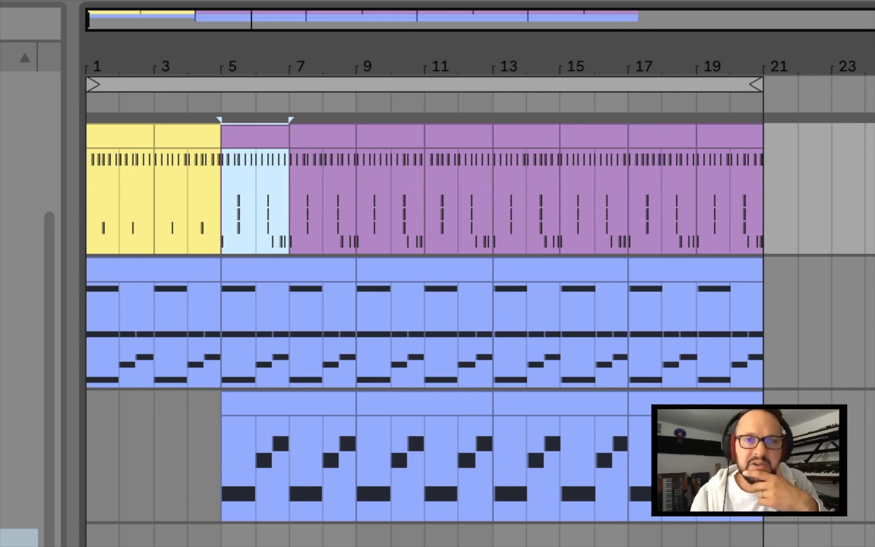
click(349, 1)
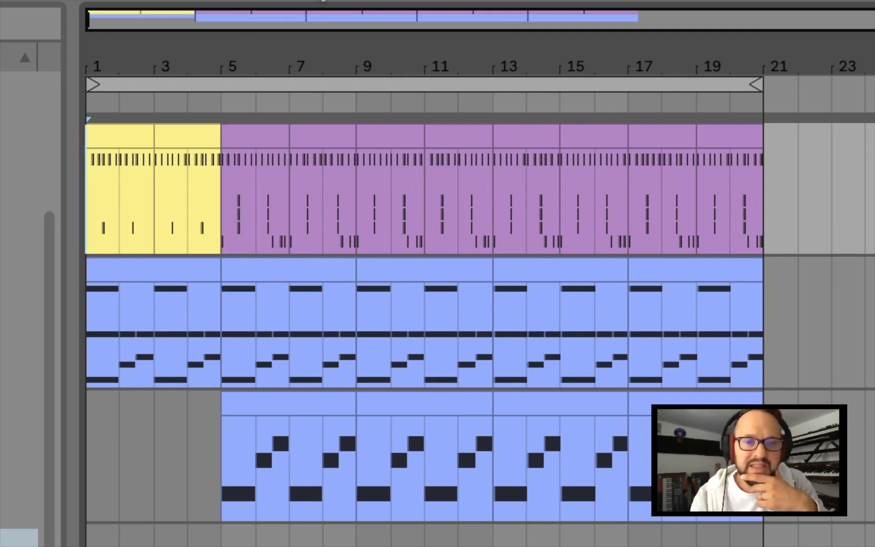
click(312, 1)
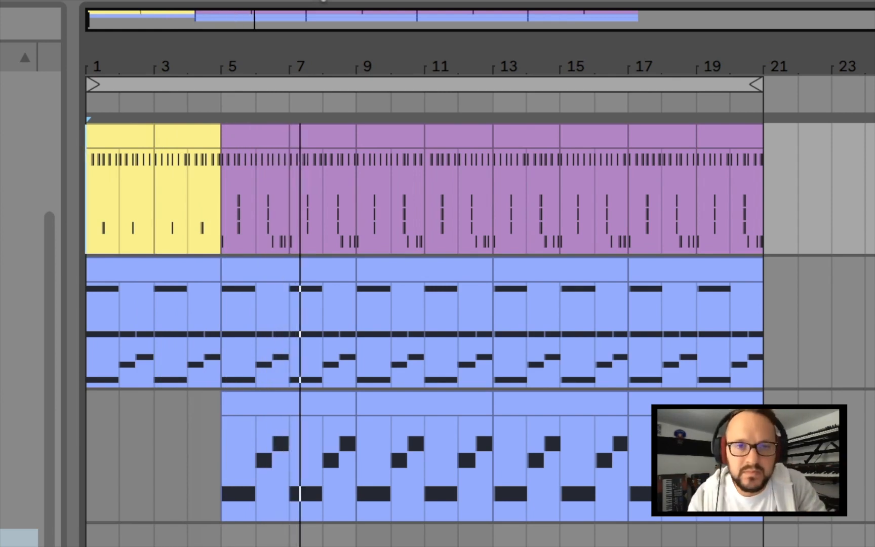
key(space)
Step: Set the loop start to bar 5 and duplicate the time from bar 5 to bar 21 across all tracks
drag(244, 60, 195, 59)
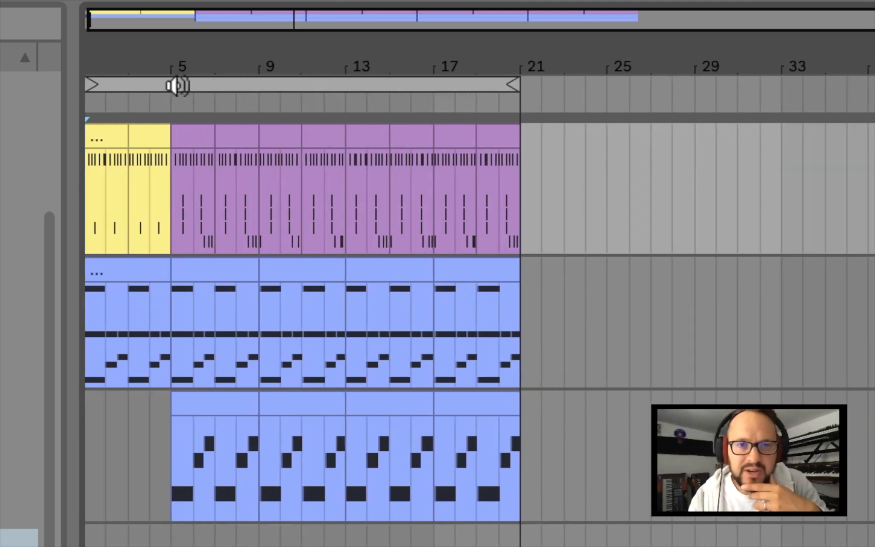
click(92, 87)
drag(92, 87, 171, 101)
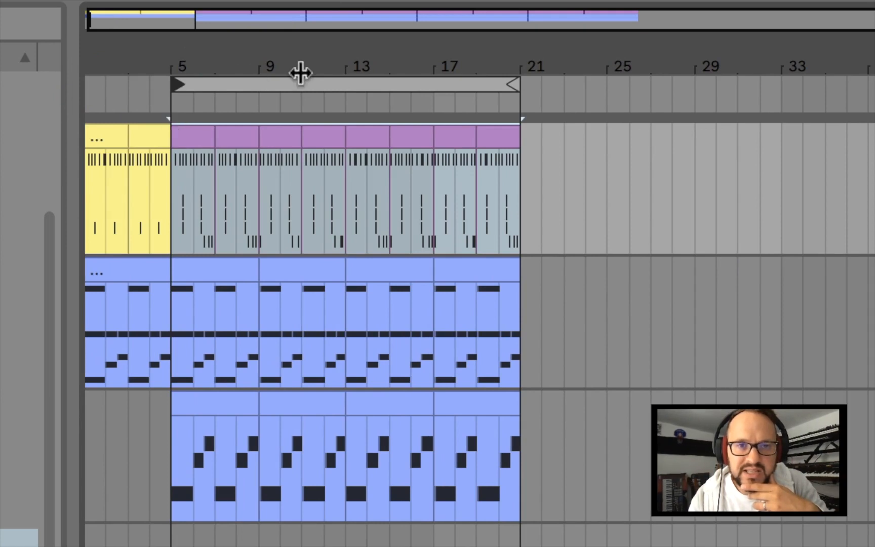
click(339, 82)
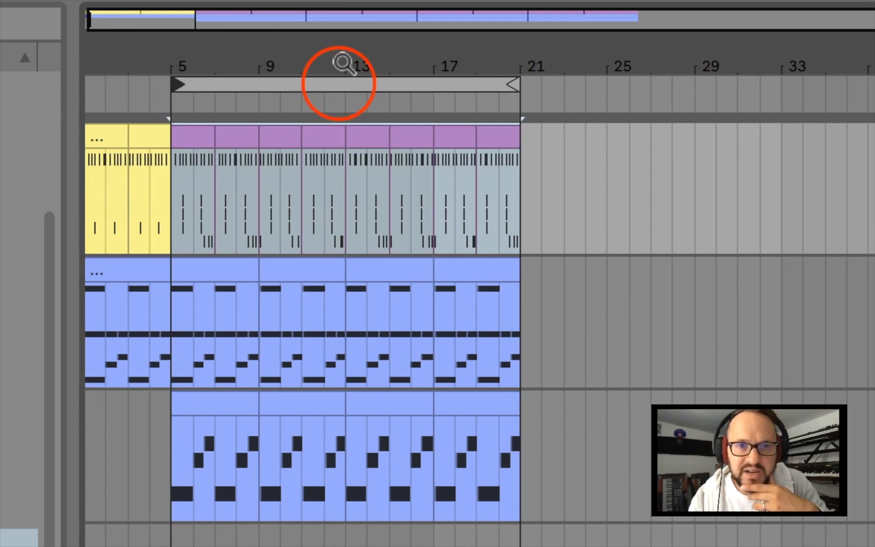
click(338, 83)
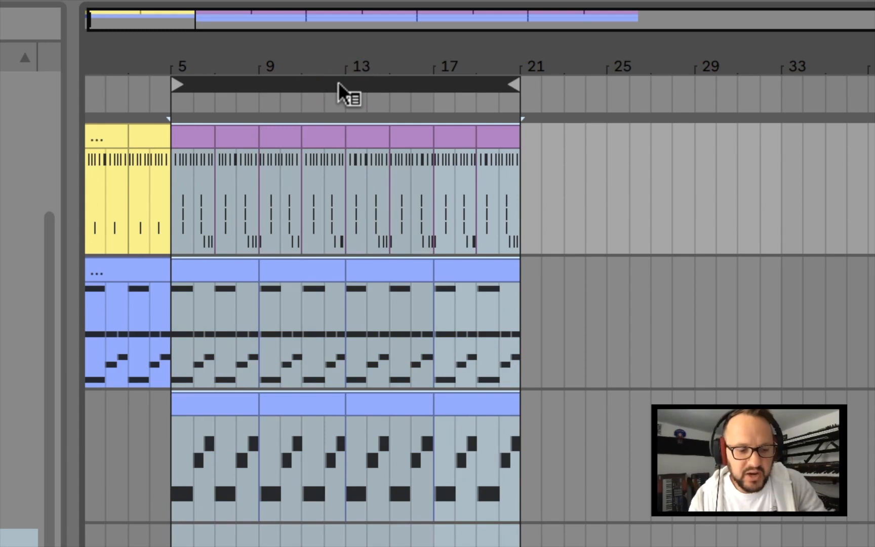
ctrl+click(338, 82)
click(386, 203)
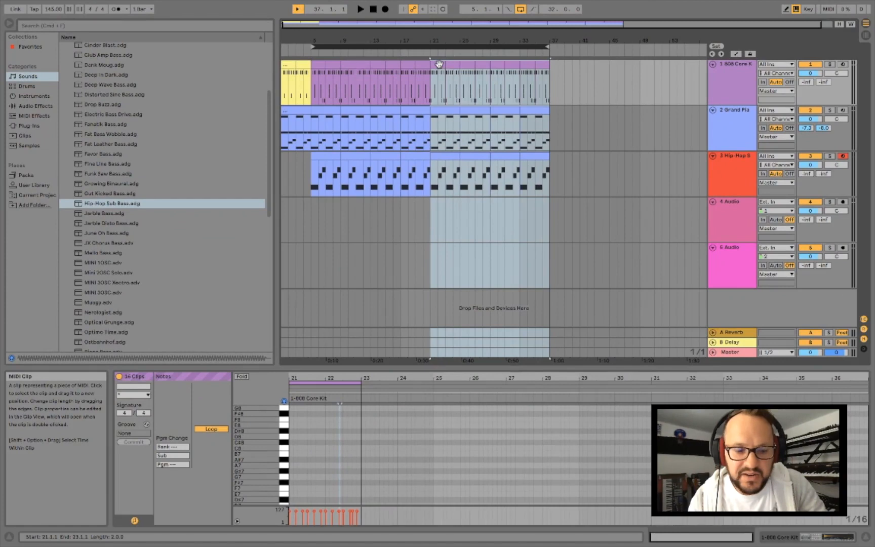
Step: Recolour the duplicated clips from bar 21 to bar 37 on all three tracks turquoise
ctrl+click(438, 63)
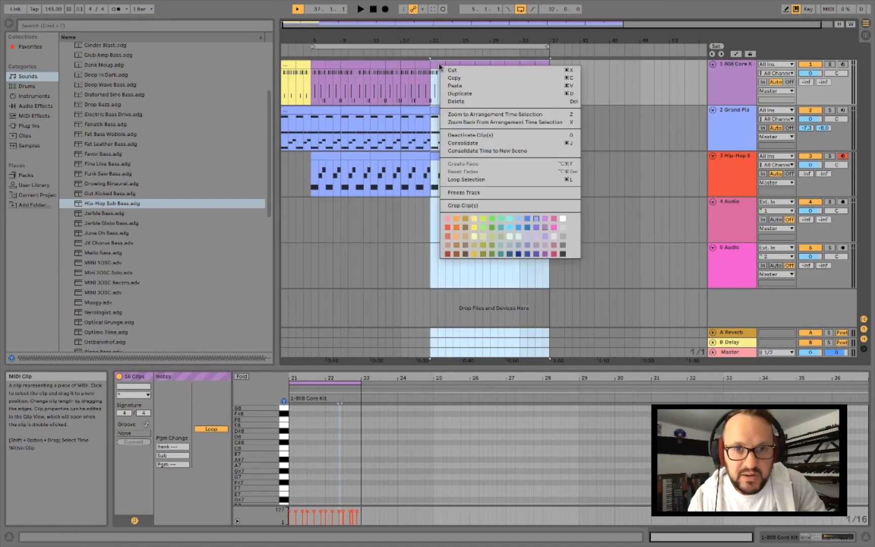
click(508, 219)
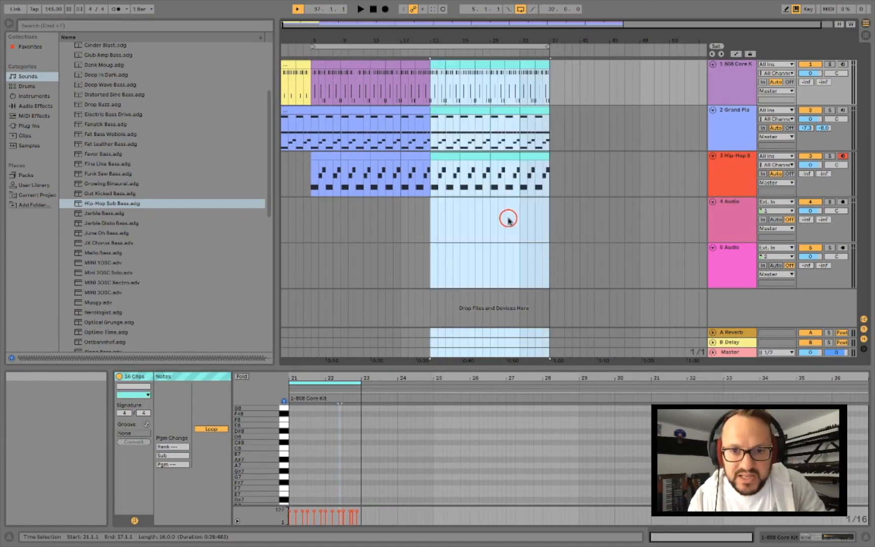
Step: Duplicate the looped time from bar 5 to bar 37 so both coloured sections repeat
click(447, 38)
drag(447, 38, 436, 54)
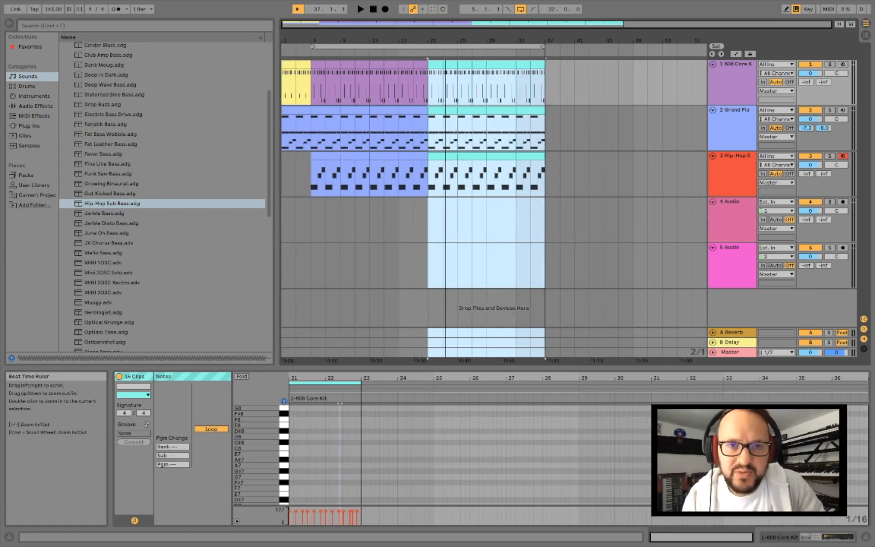
click(415, 46)
right_click(415, 46)
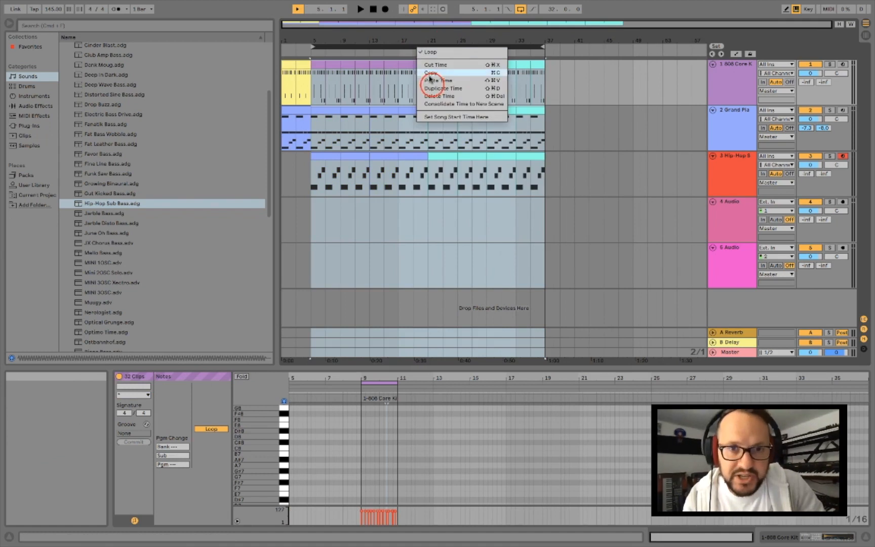
click(432, 87)
Step: Move the loop start back to bar 1 and duplicate the whole looped time up to bar 69
drag(430, 39, 433, 55)
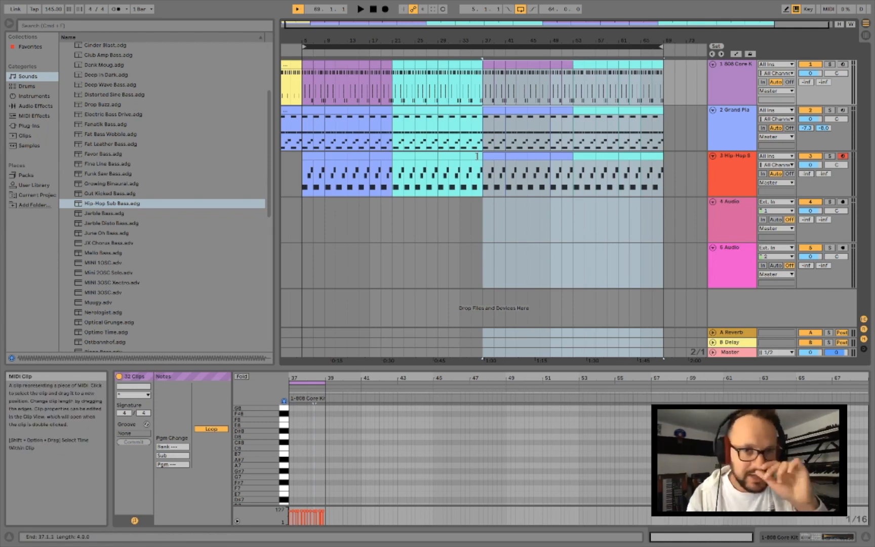
drag(483, 35, 483, 36)
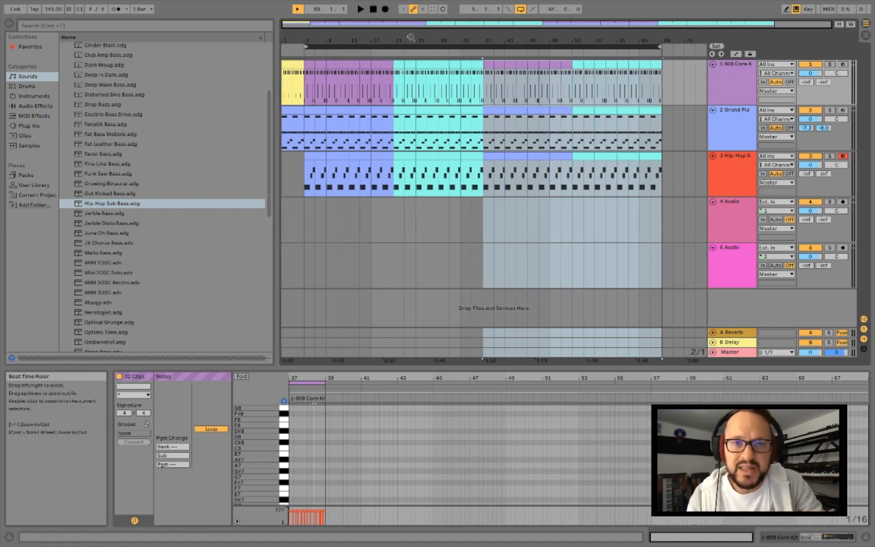
drag(304, 46, 282, 46)
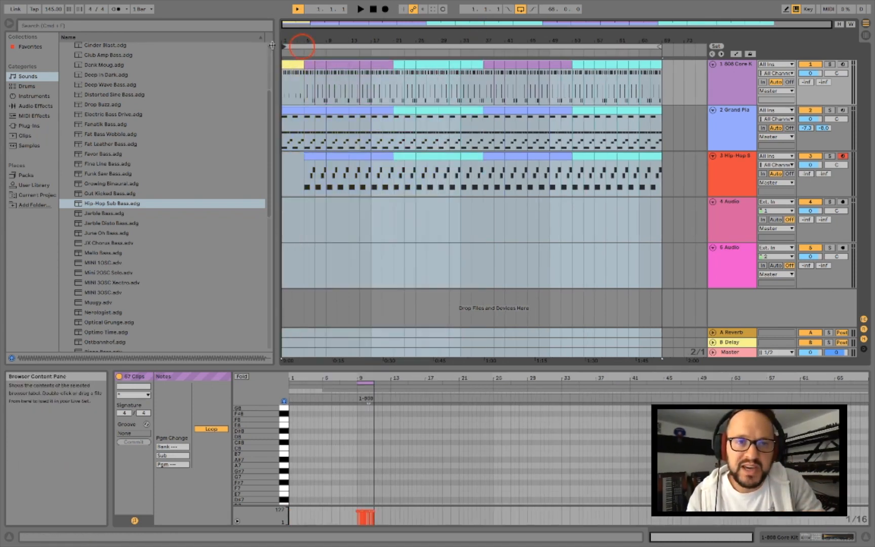
click(301, 46)
right_click(301, 47)
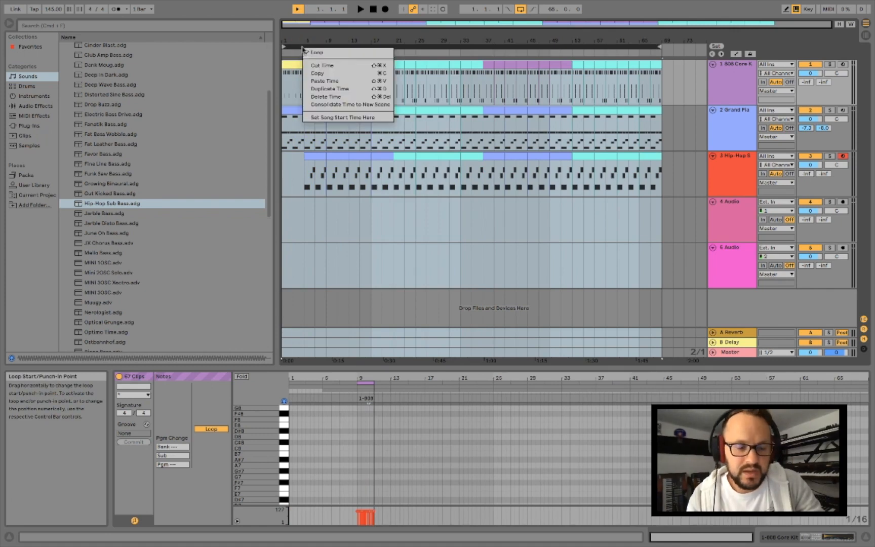
click(329, 90)
Step: Loop the yellow drum clips from bar 69 to bar 73 and duplicate that four-bar time range
drag(359, 38, 359, 29)
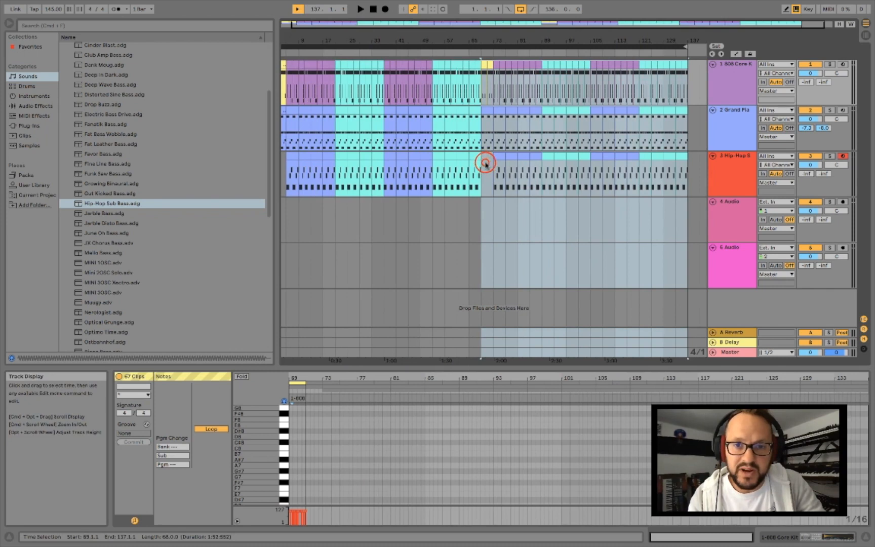
click(485, 76)
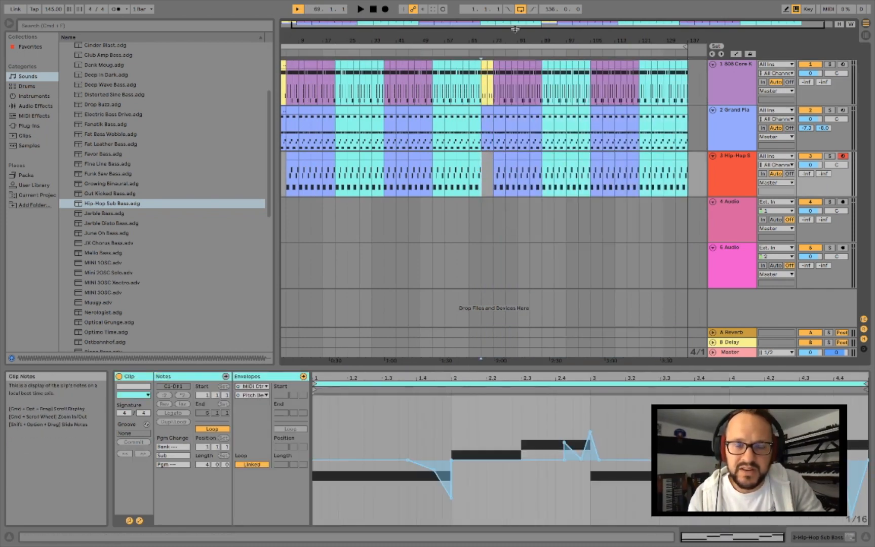
click(483, 64)
drag(484, 63, 489, 64)
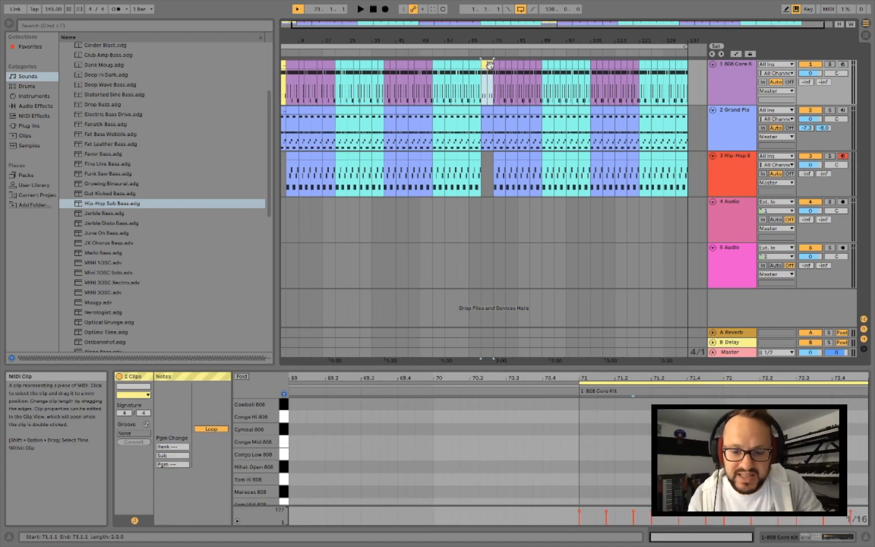
key(super+l)
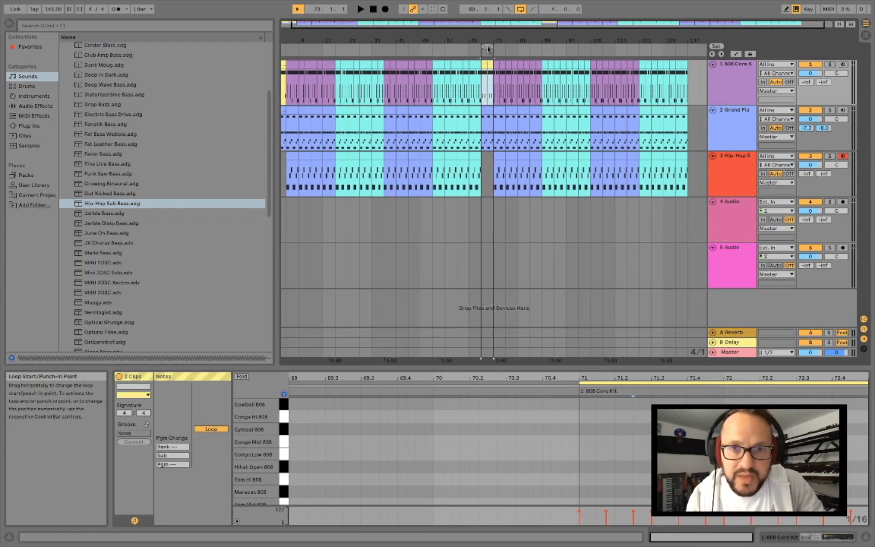
right_click(488, 49)
click(499, 91)
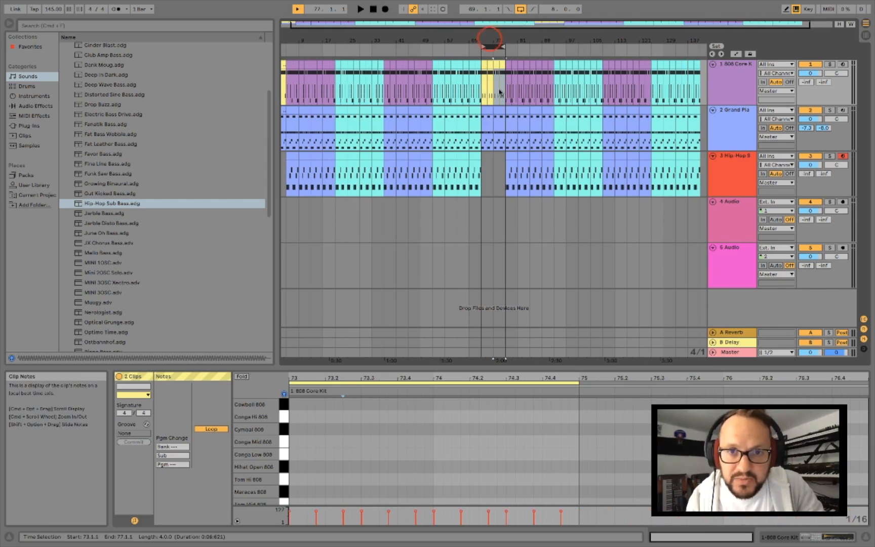
Step: Extend the arrangement loop range to run from bar 1 to bar 145
drag(489, 39, 487, 32)
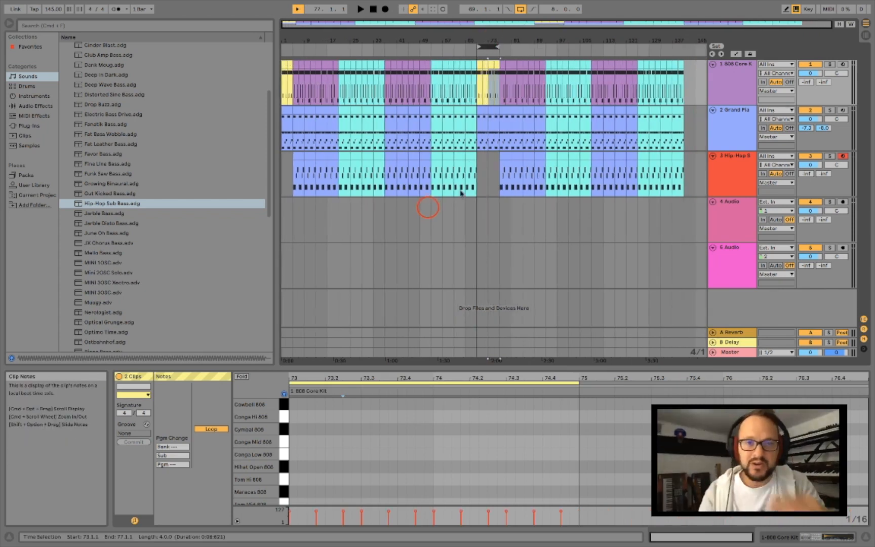
click(429, 209)
drag(479, 47, 285, 46)
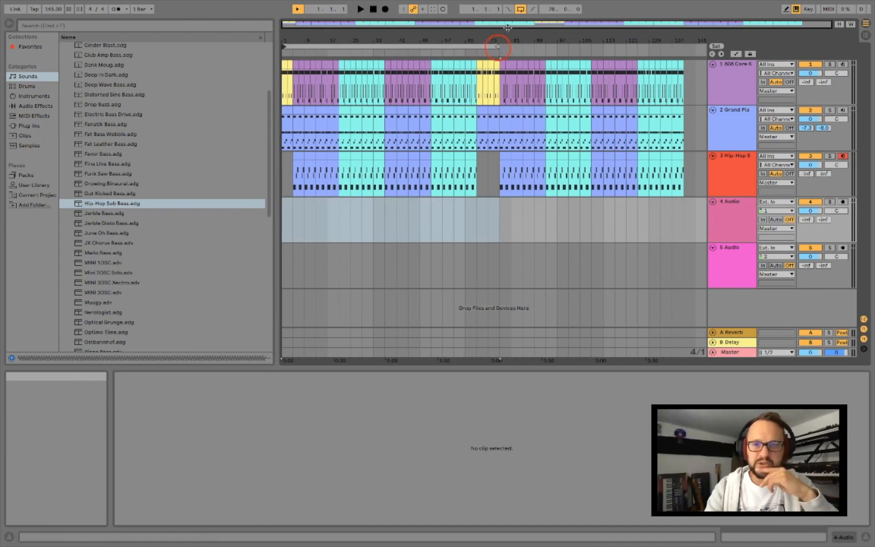
drag(496, 46, 691, 47)
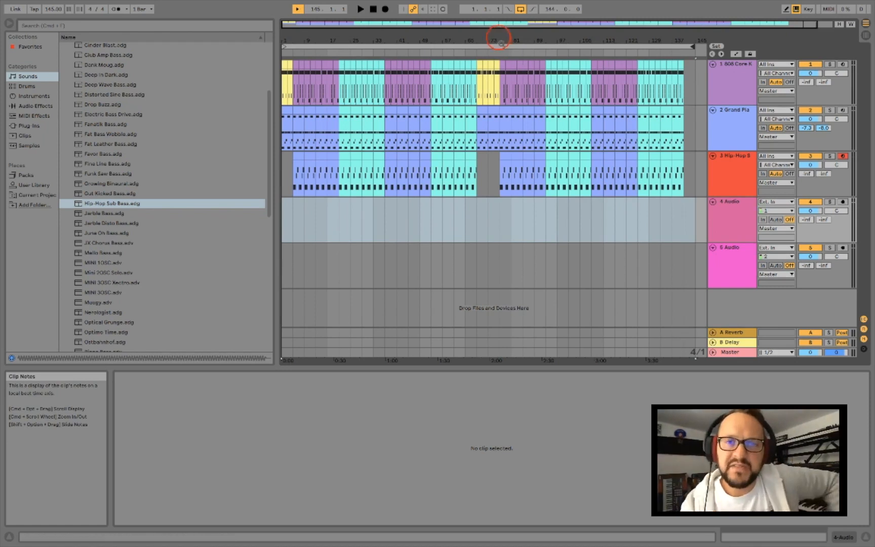
drag(499, 39, 494, 38)
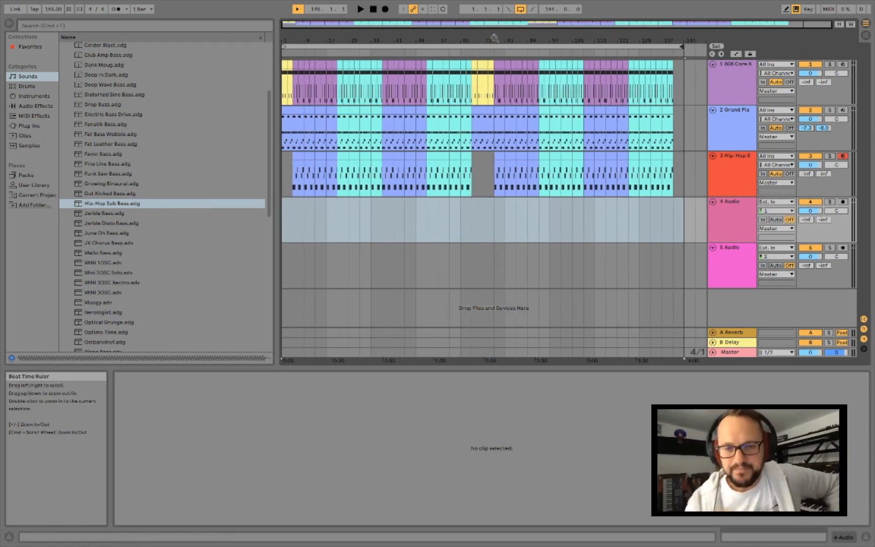